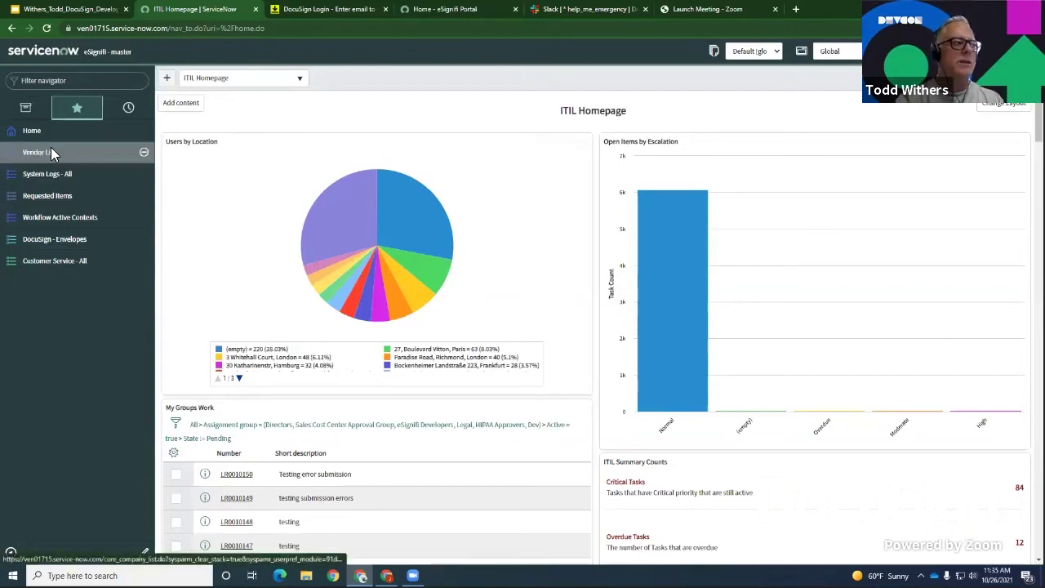
Step: Open the Longneck Consulting, Inc. record from the vendor list and preview its department's details
left_click(49, 152)
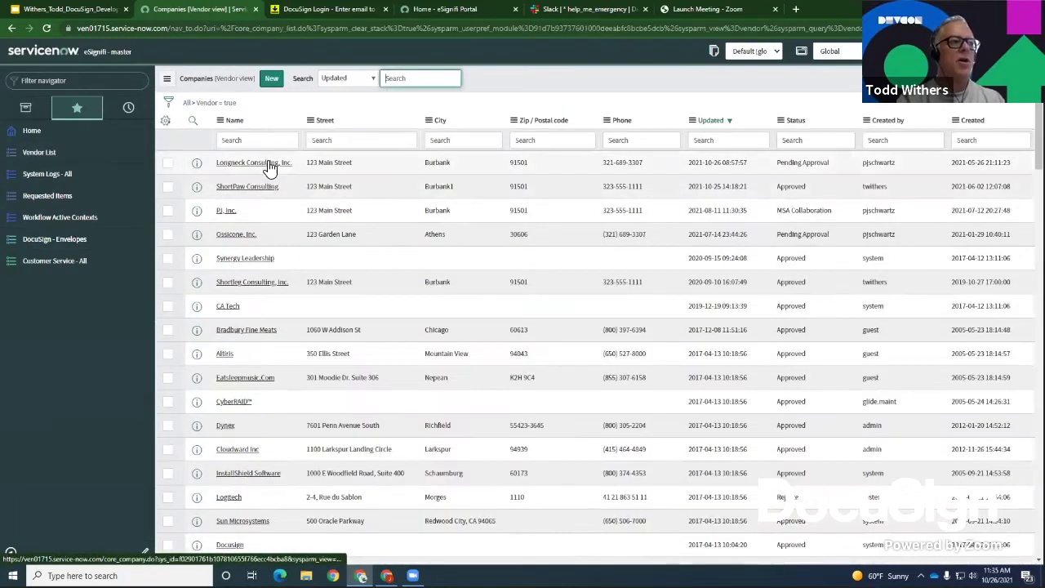
left_click(256, 163)
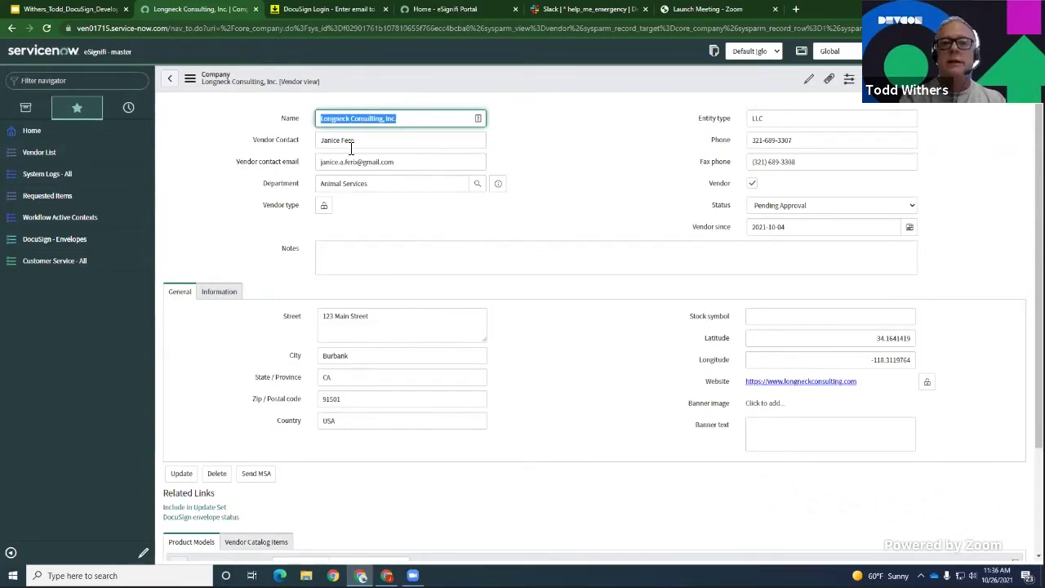
left_click(498, 184)
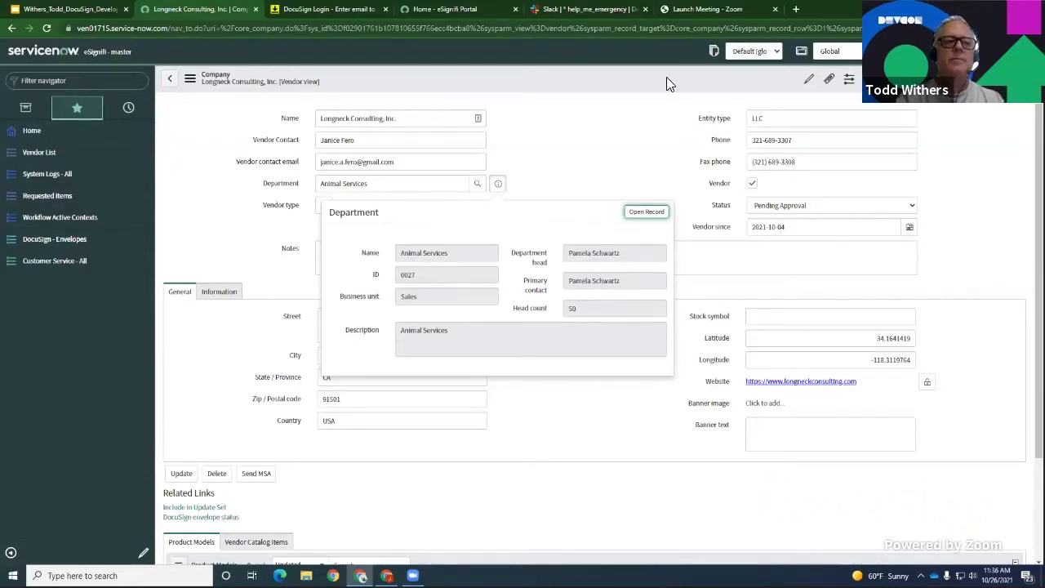
left_click(612, 146)
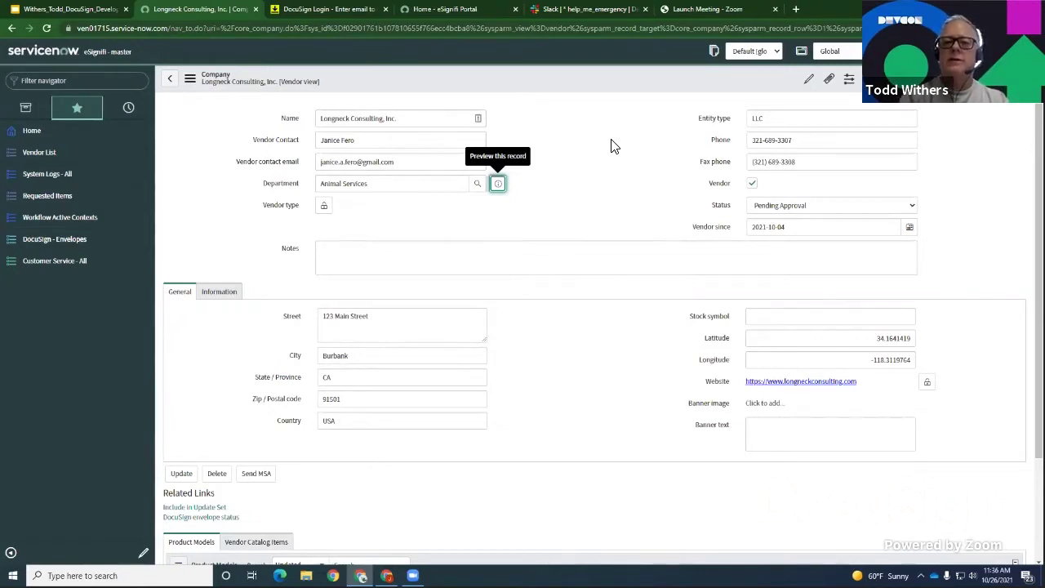
left_click(560, 83)
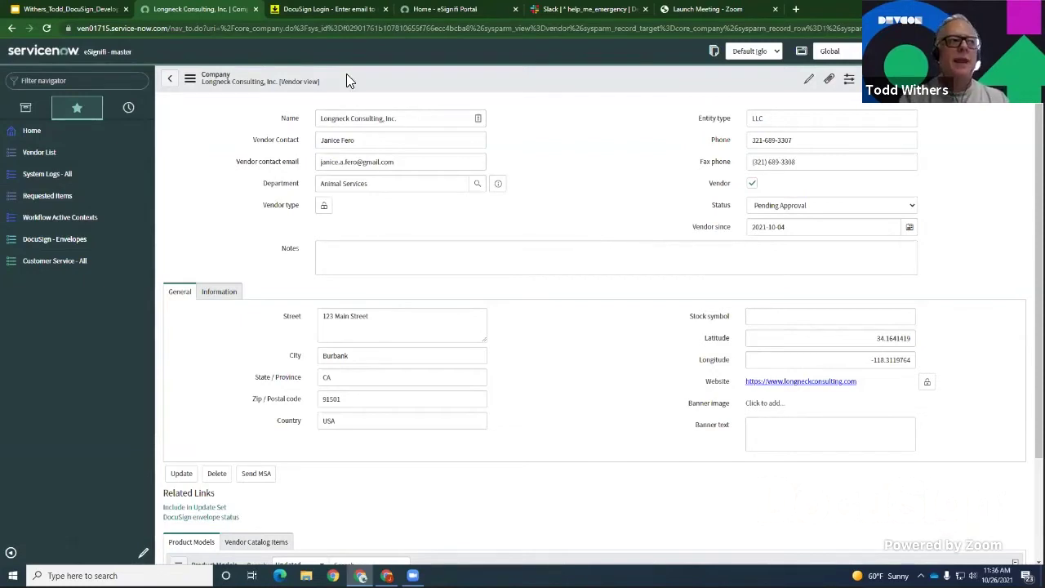
Step: Switch to the DocuSign login page and log in with the prefilled account
left_click(312, 13)
left_click(528, 236)
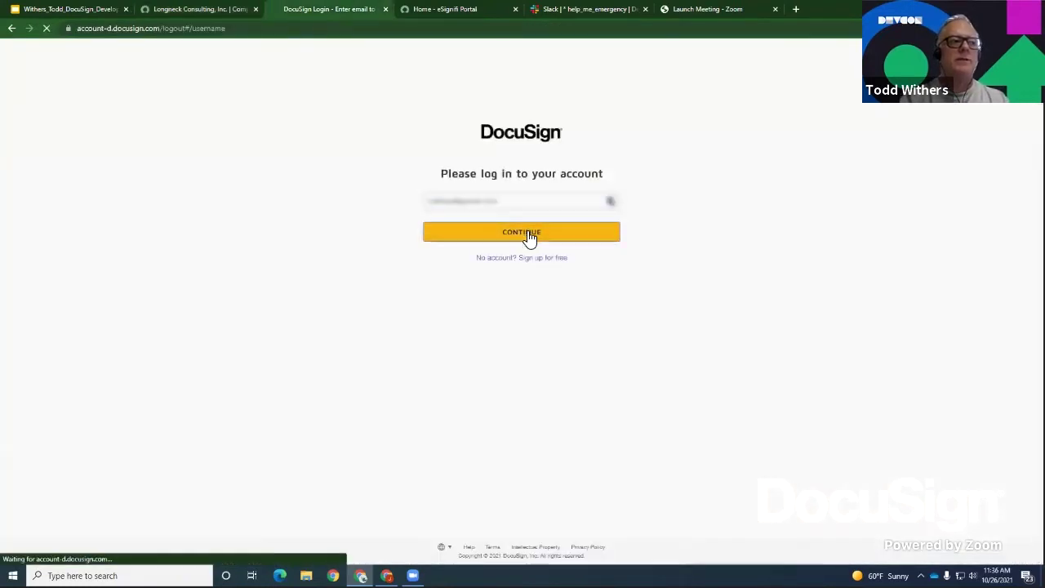
left_click(515, 251)
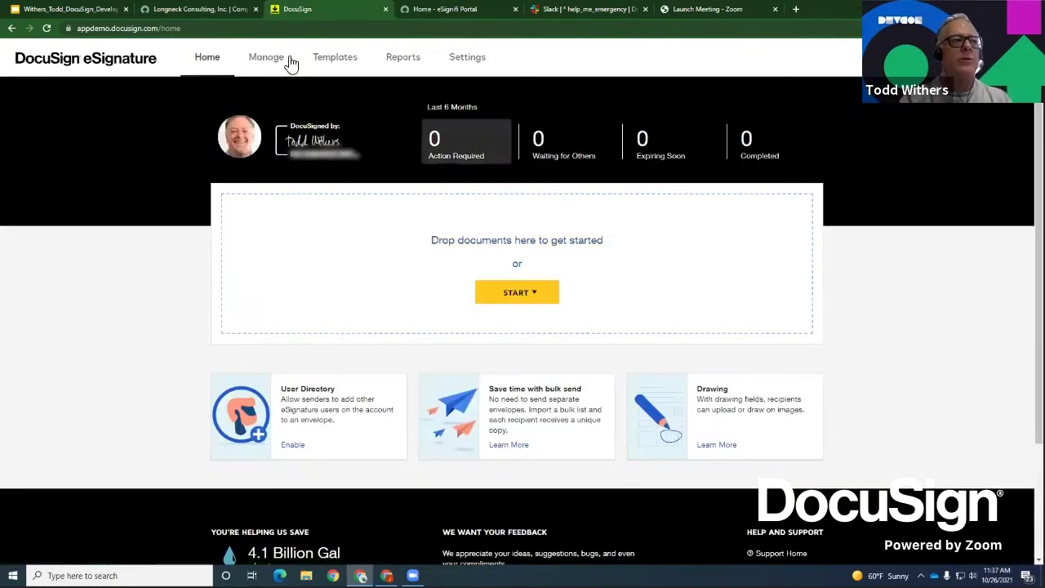
Step: Search all DocuSign templates for "simple nda" and open the Simple NDA template
left_click(356, 65)
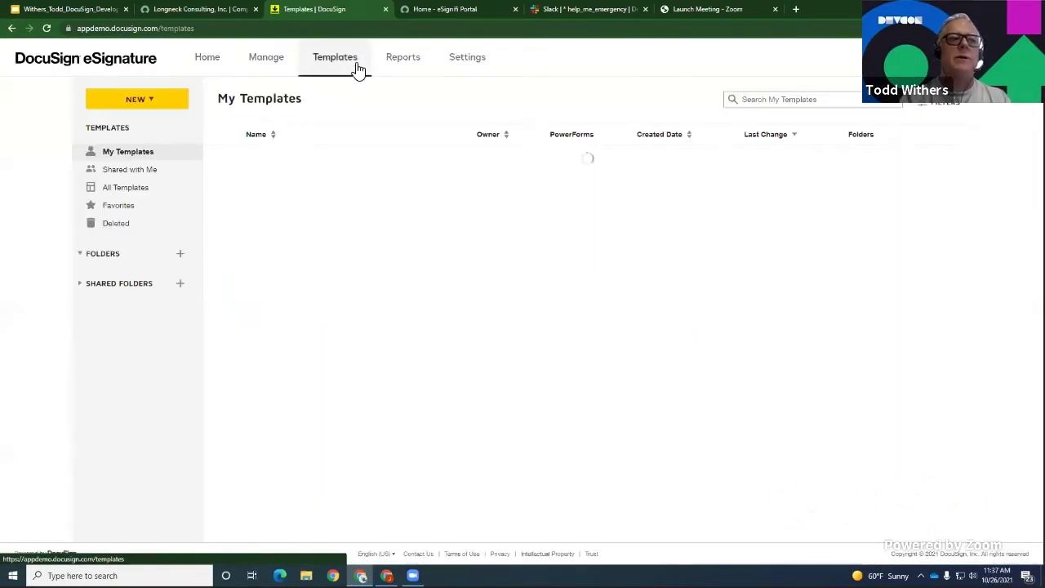
left_click(148, 188)
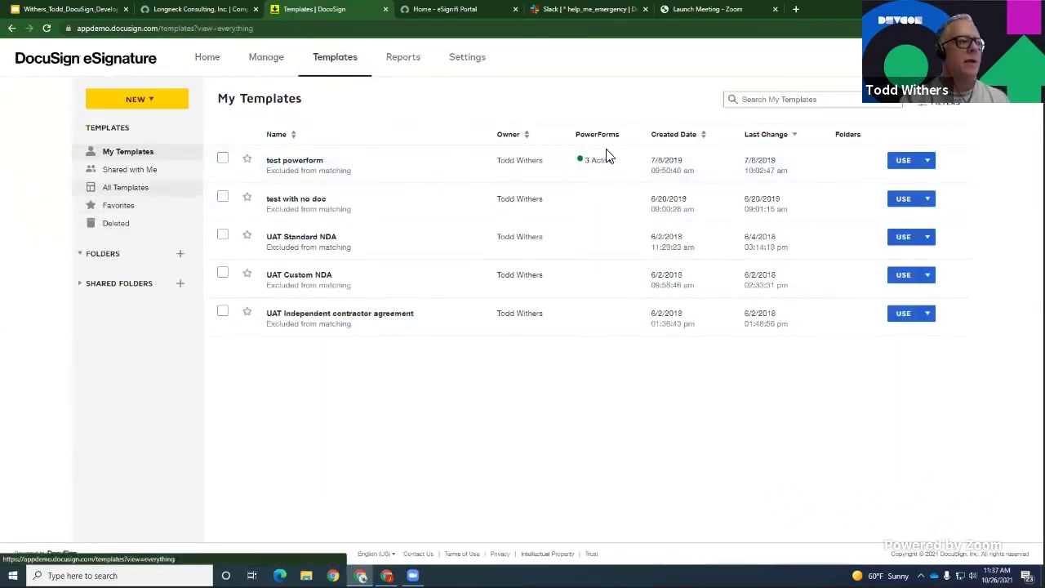
left_click(757, 100)
type("s")
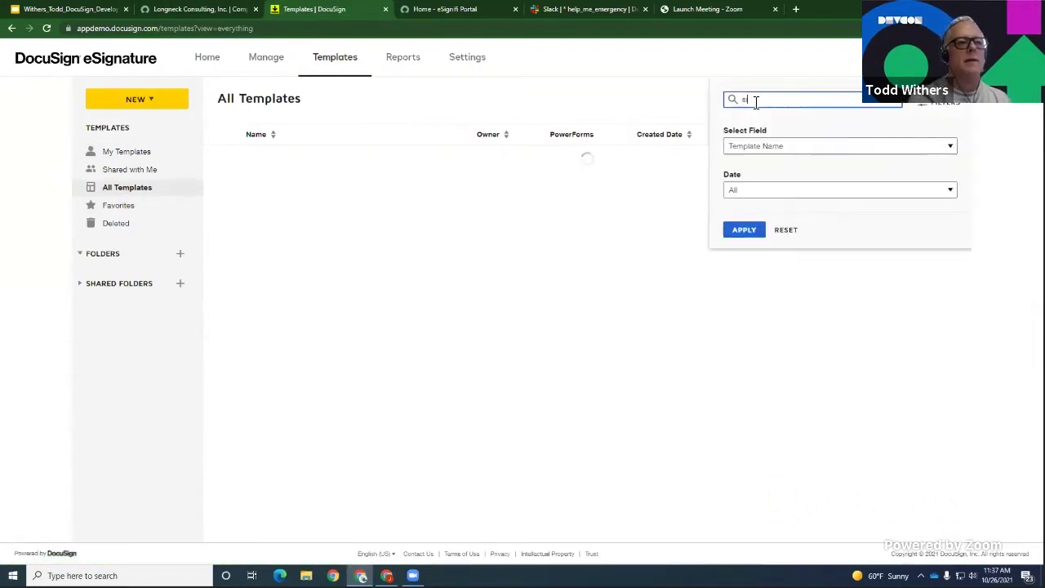
type("im")
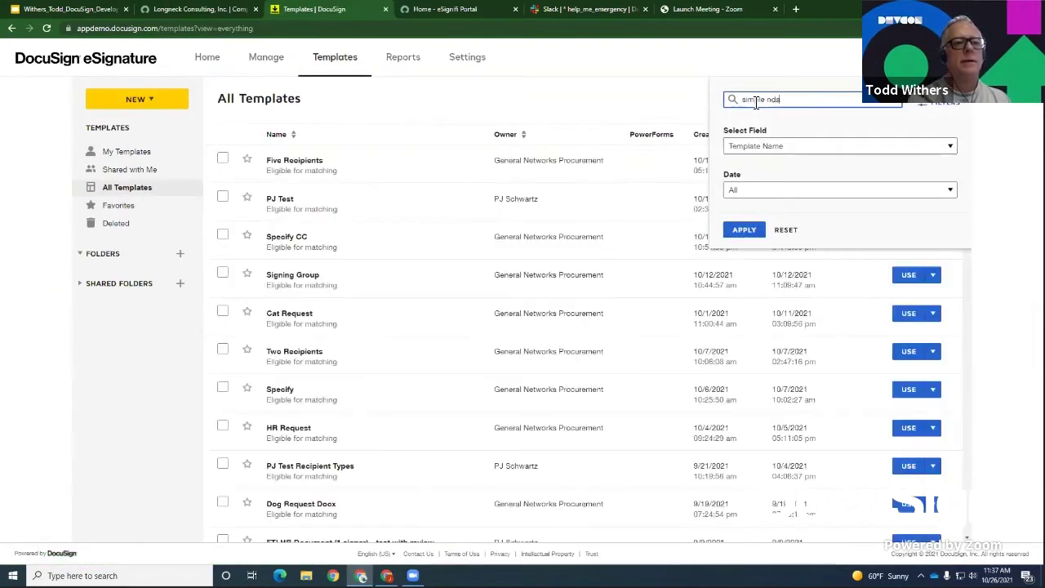
type("ple nda")
key("Return")
left_click(311, 172)
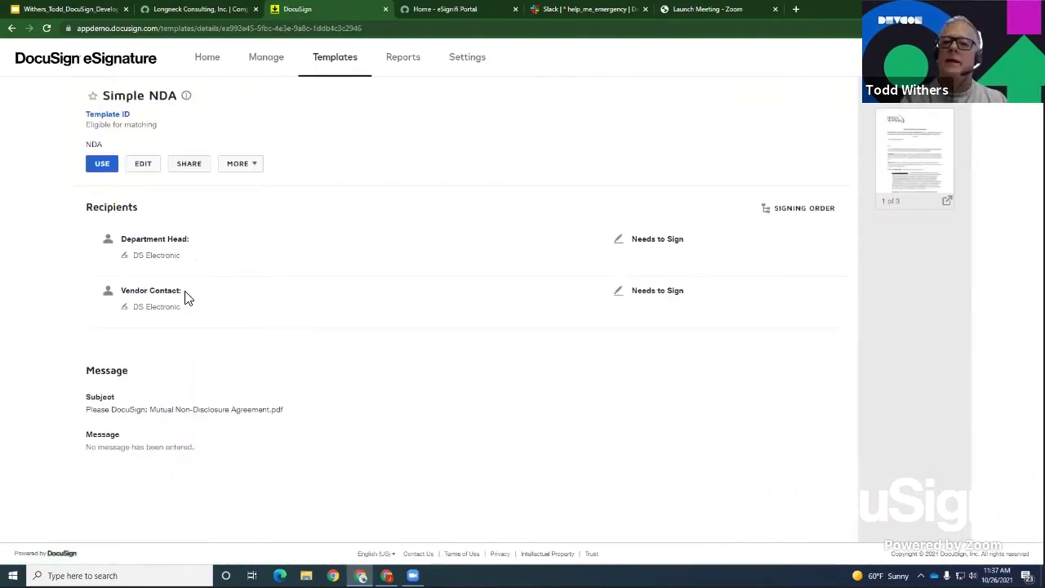
Step: Open the Simple NDA template for editing and examine the vendor text fields and signature fields across the agreement's pages
left_click(144, 165)
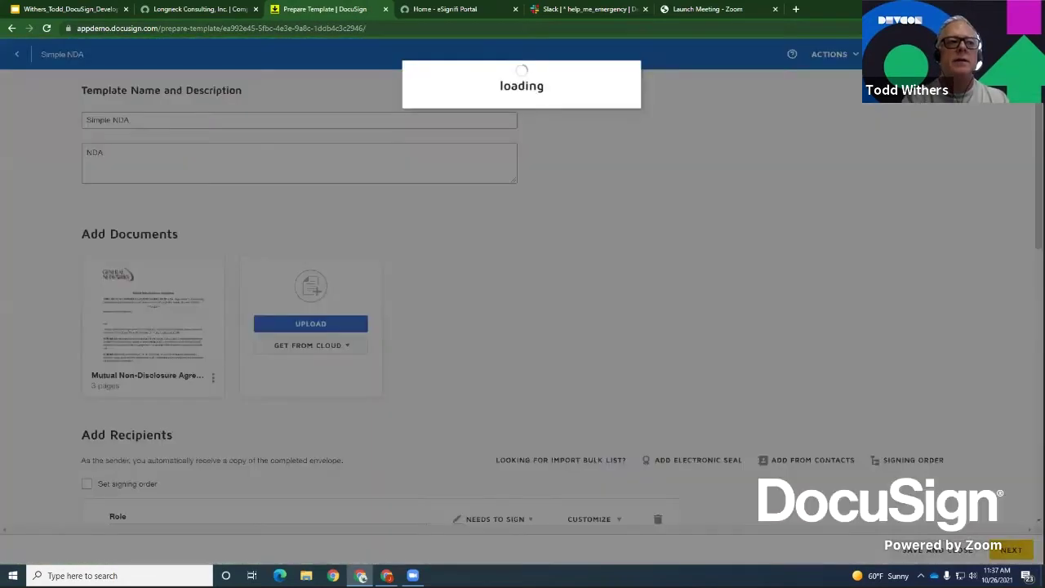
scroll(674, 310, "down", 3)
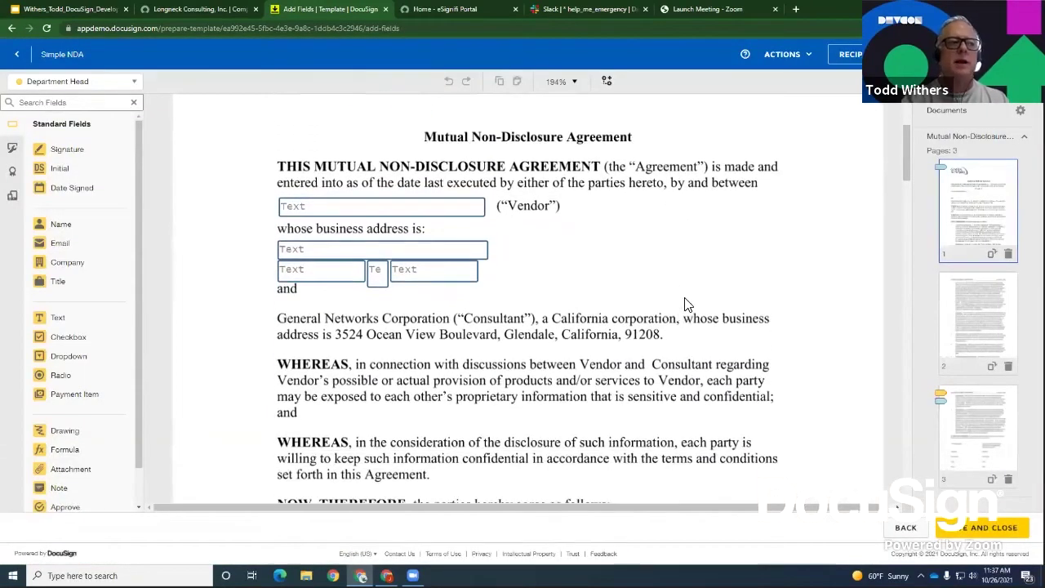
scroll(686, 312, "down", 1)
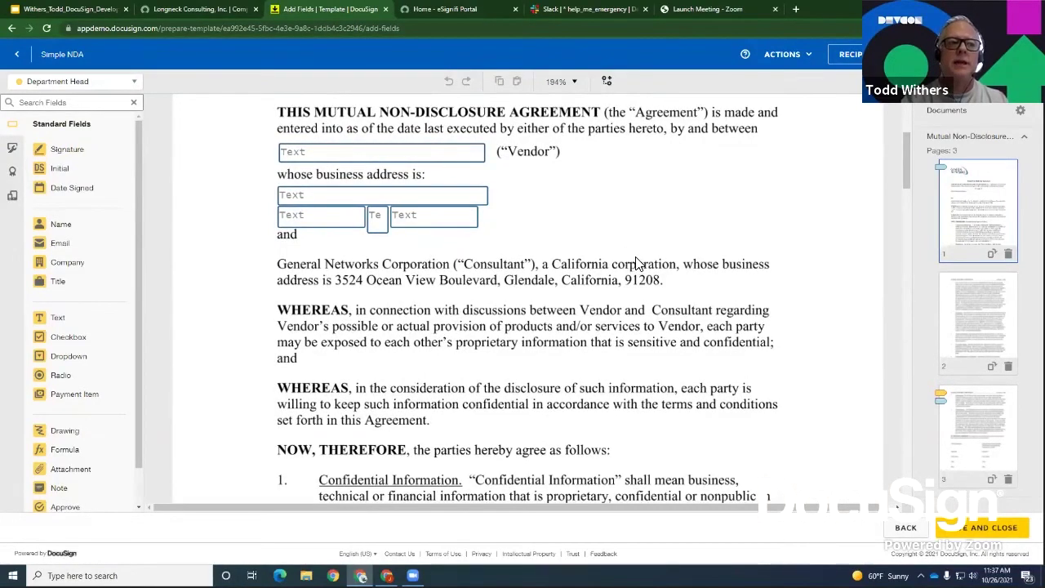
scroll(631, 261, "down", 6)
scroll(638, 263, "down", 20)
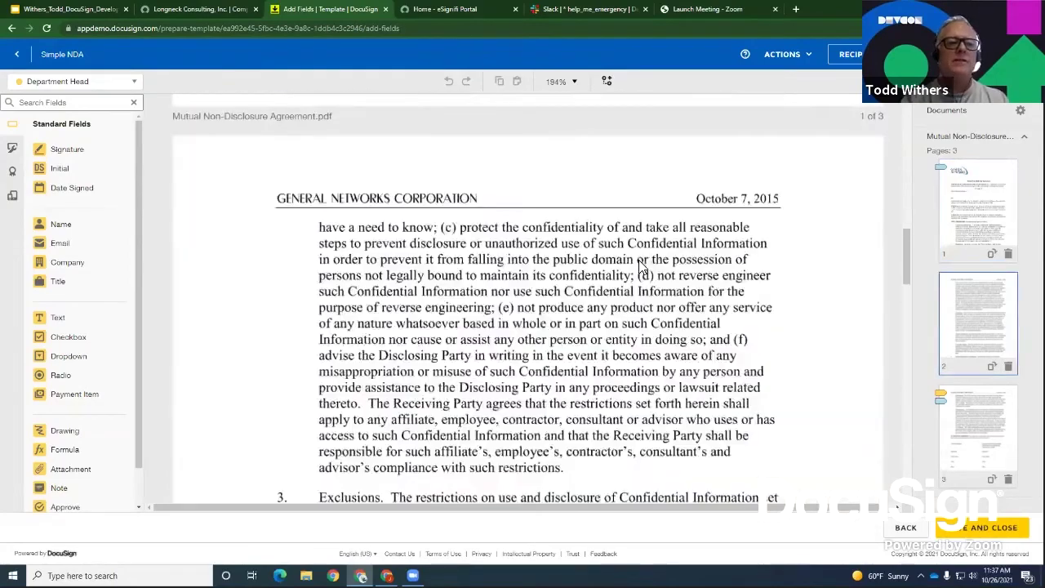
scroll(639, 266, "down", 20)
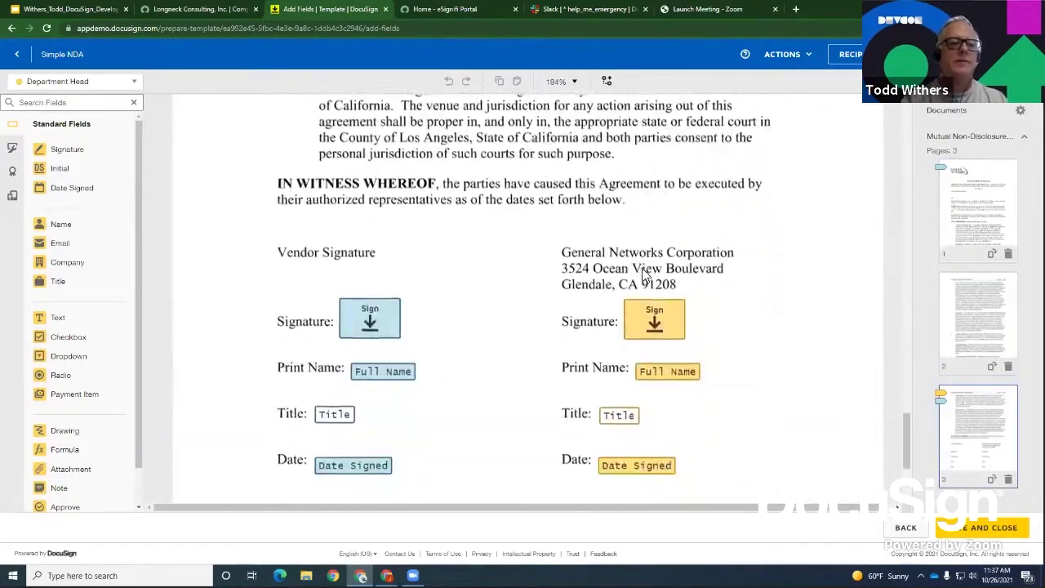
scroll(579, 241, "up", 20)
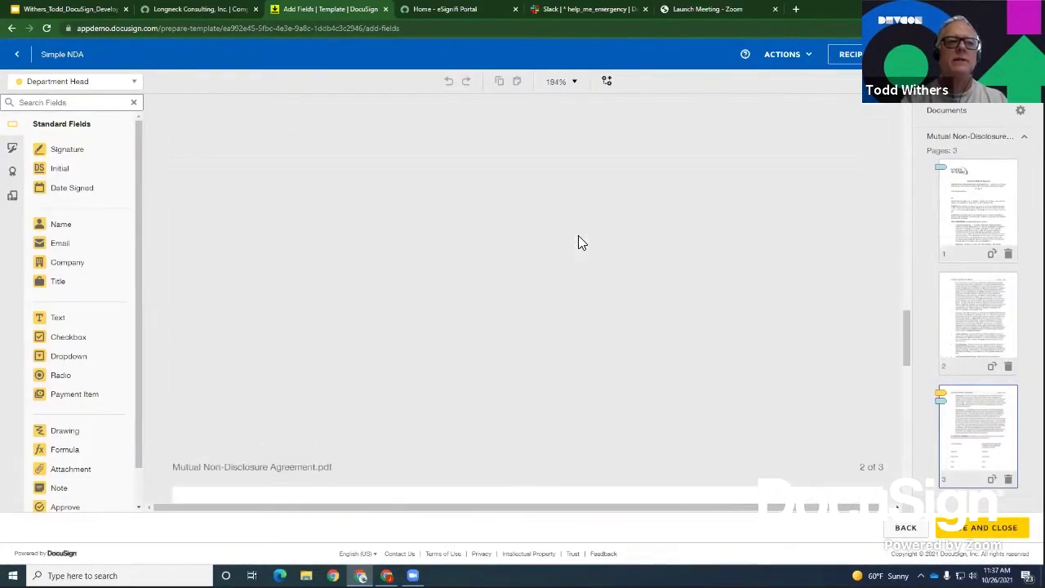
scroll(578, 236, "up", 15)
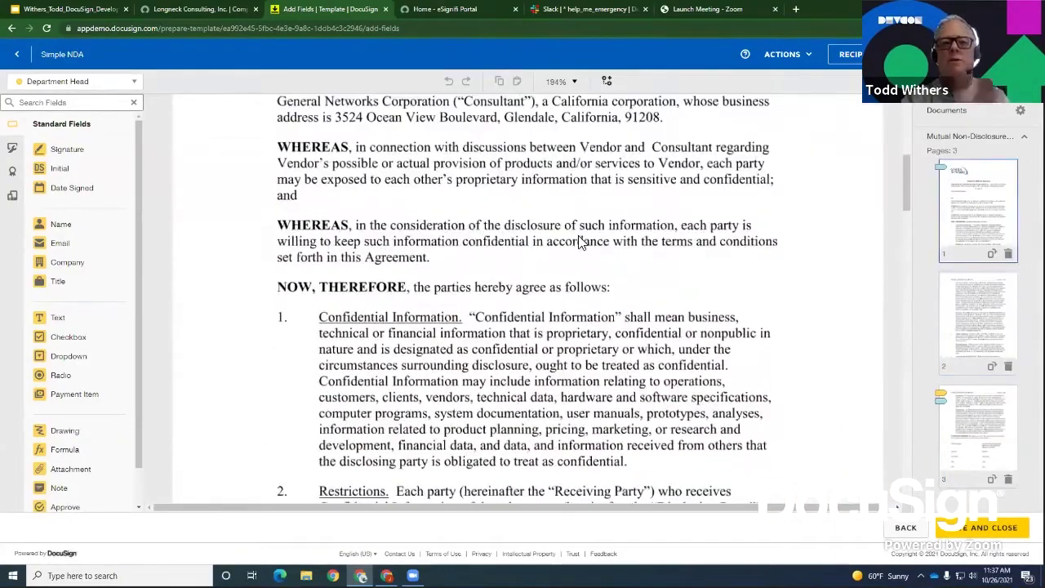
scroll(369, 121, "up", 5)
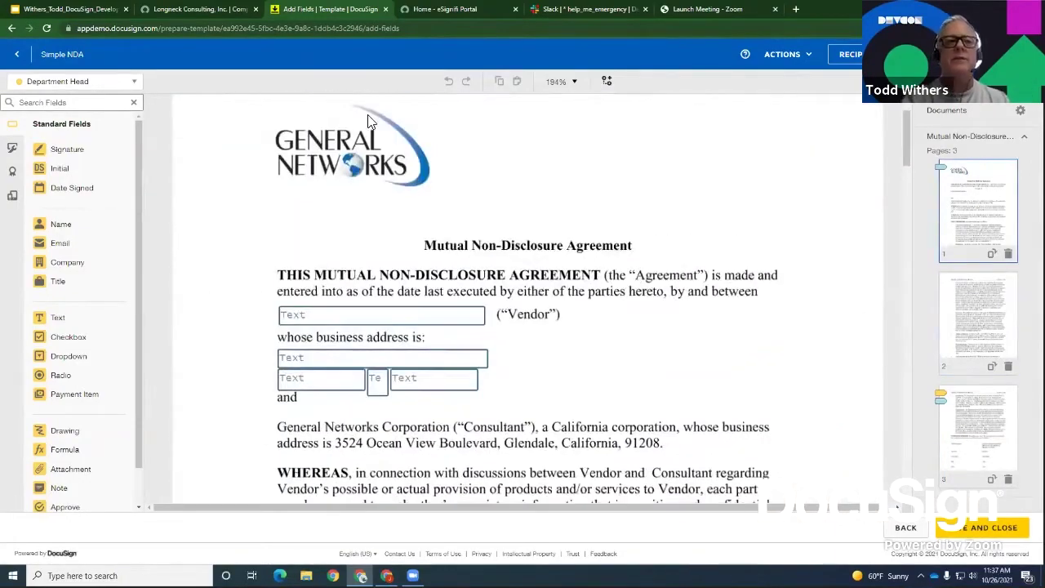
Step: Switch to the eSignifi Portal, filter the tables by "company", and create a new map from the Company (core_company) table
left_click(197, 10)
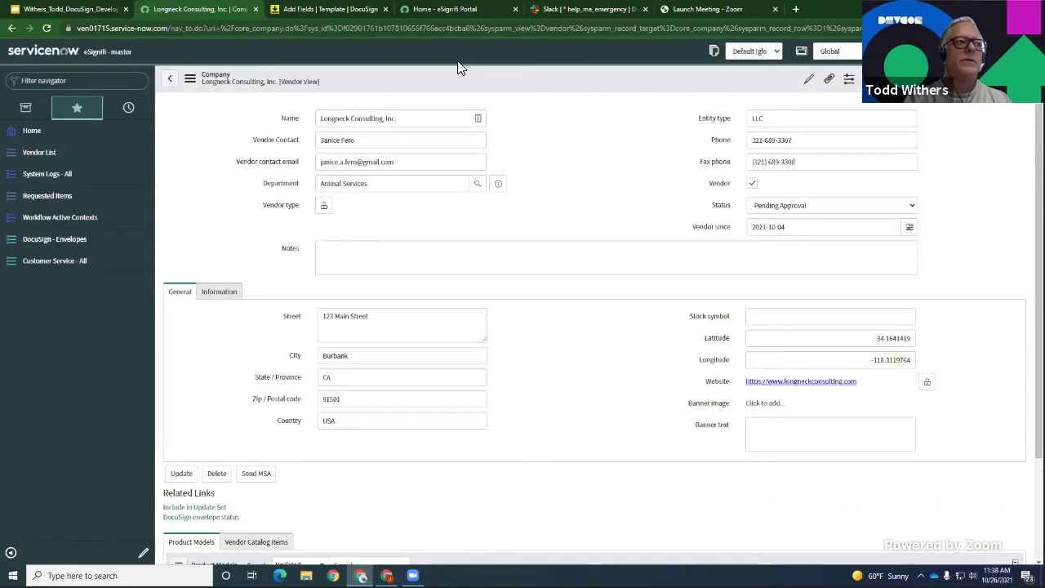
left_click(459, 10)
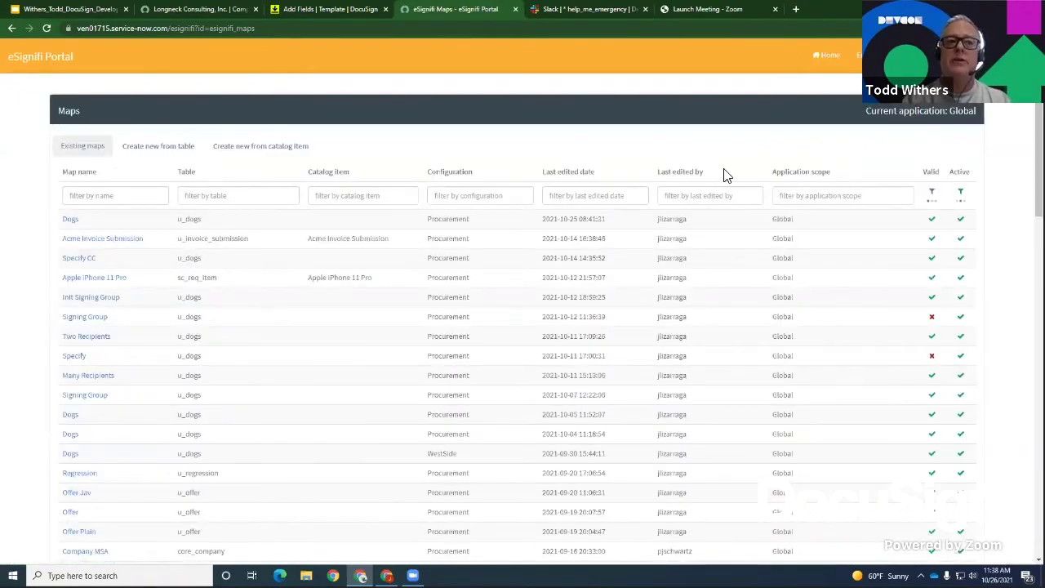
left_click(182, 145)
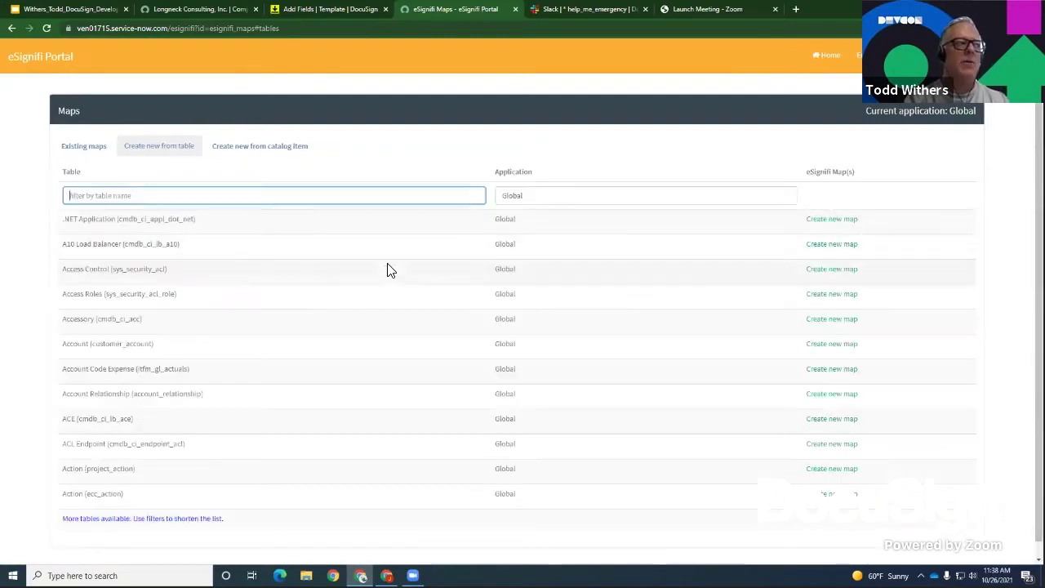
type("company")
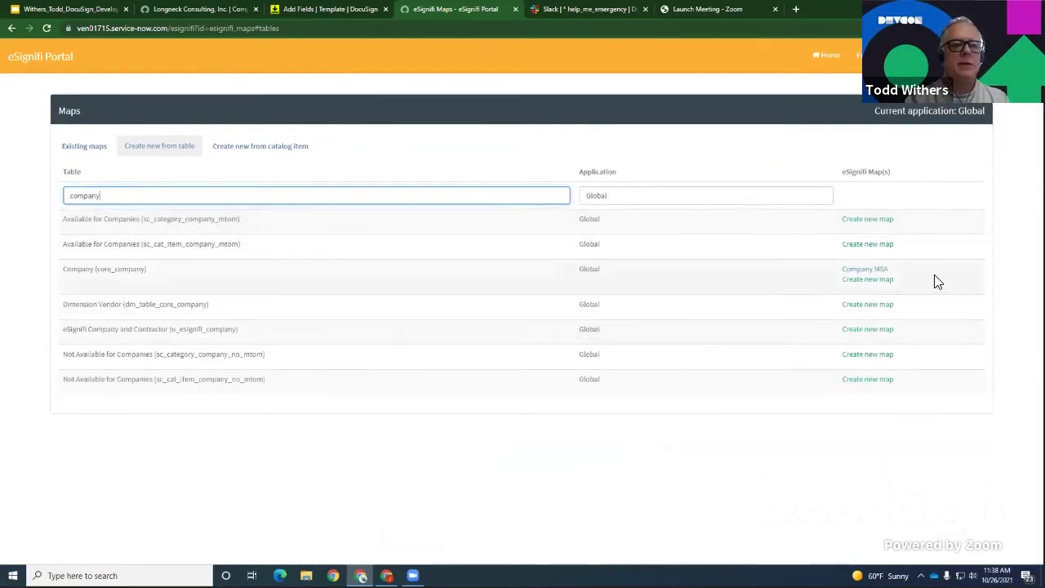
left_click(869, 286)
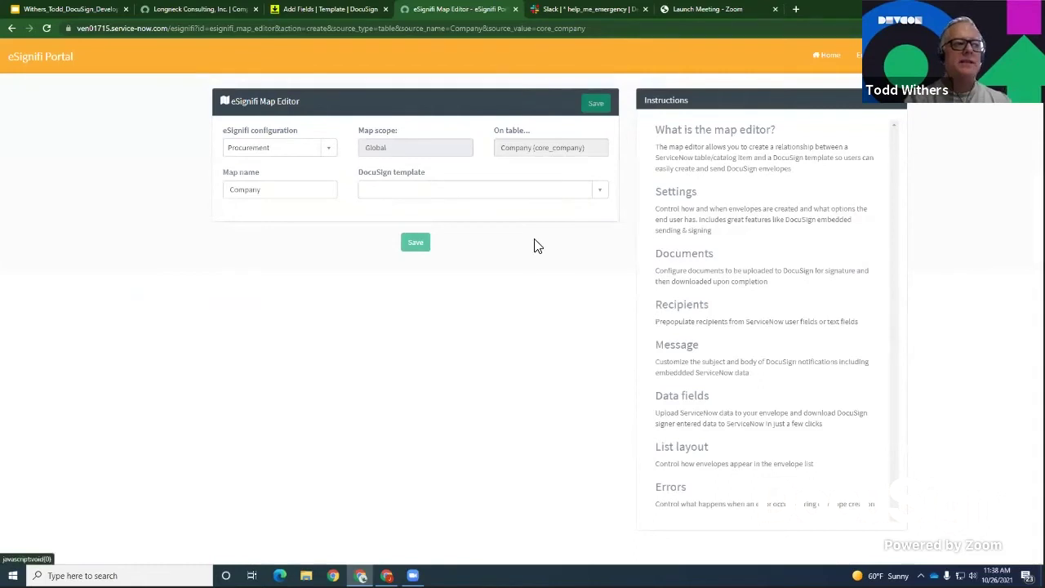
Step: Choose Simple NDA as the map's DocuSign template and set the button label to "Send NDA with DocuSign"
left_click(574, 196)
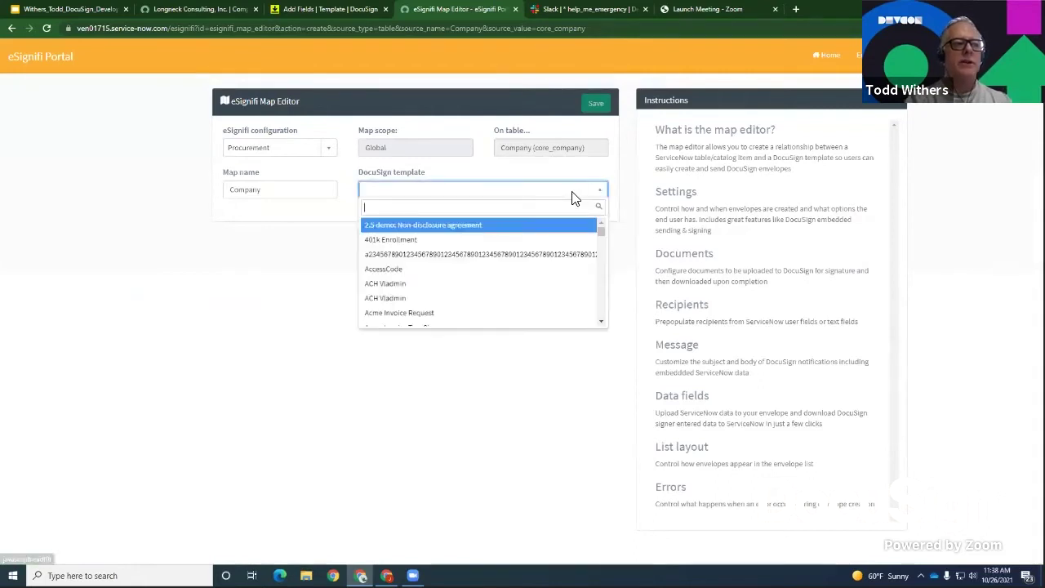
type("simple")
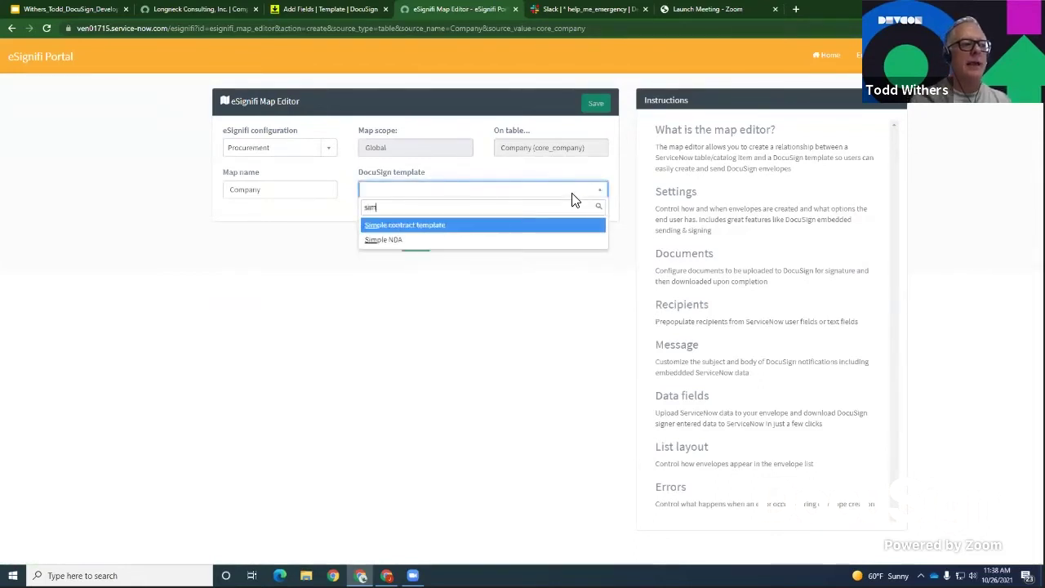
left_click(487, 240)
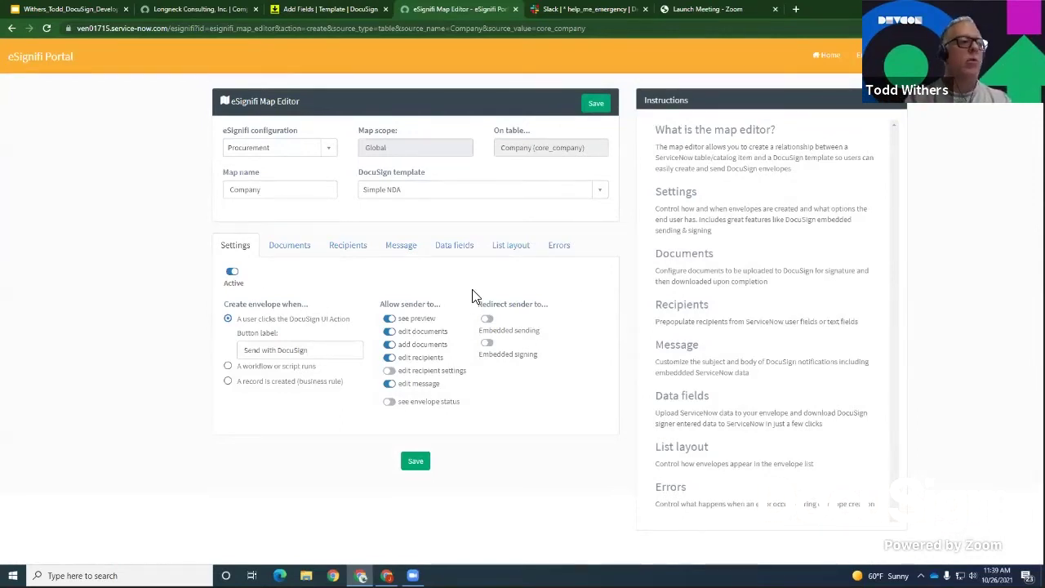
left_click(262, 350)
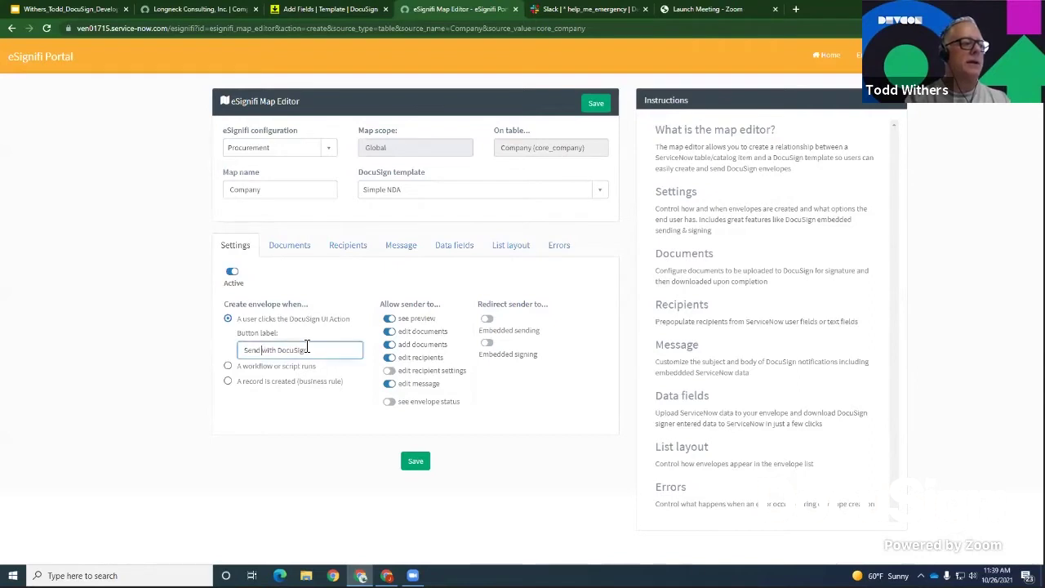
type("NDA")
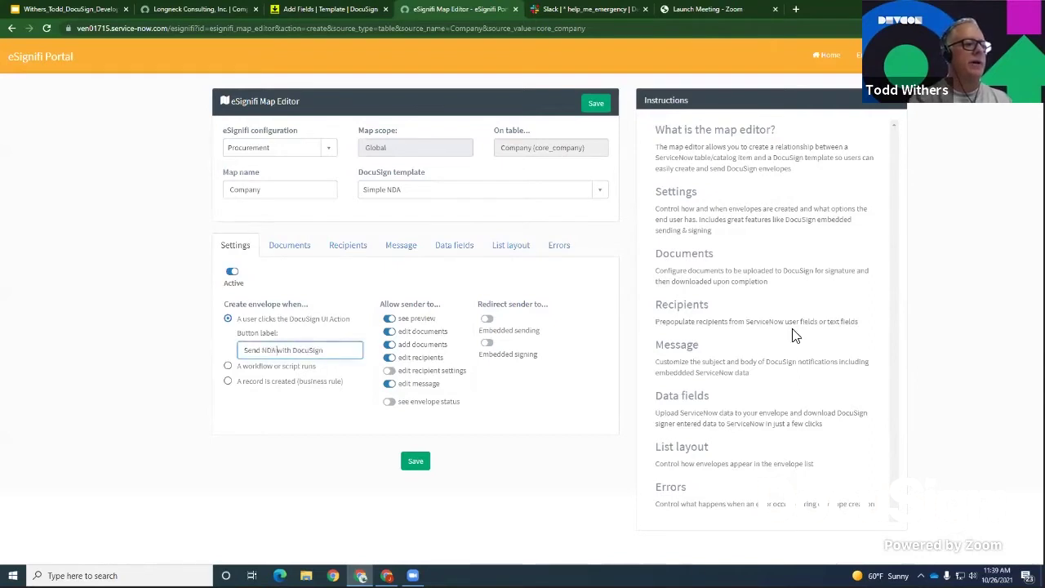
Step: Set the ServiceNow file name of the downloaded signed document with certificate to "Signed NDA.pdf"
left_click(287, 247)
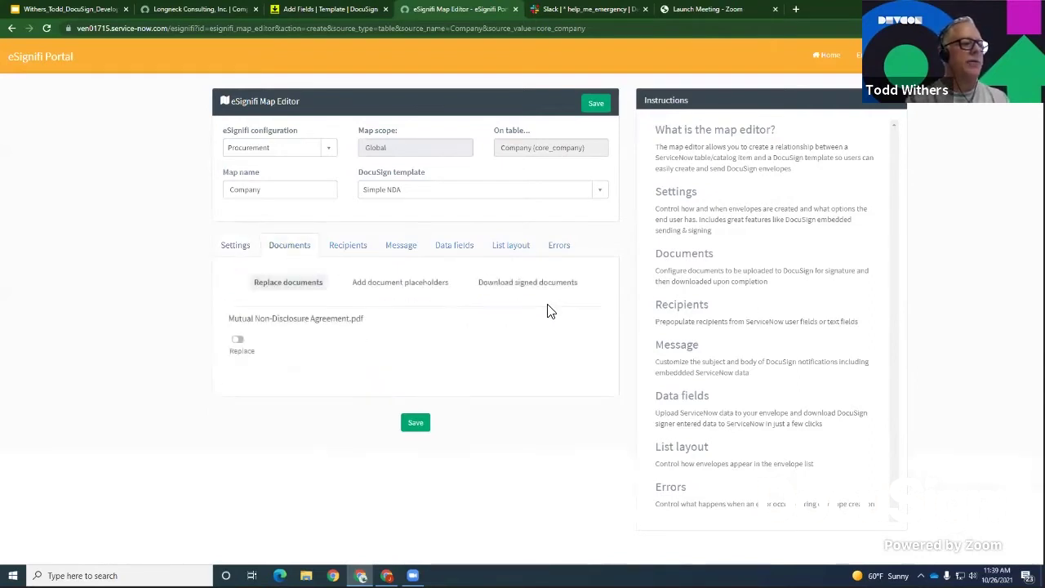
left_click(547, 286)
left_click(496, 340)
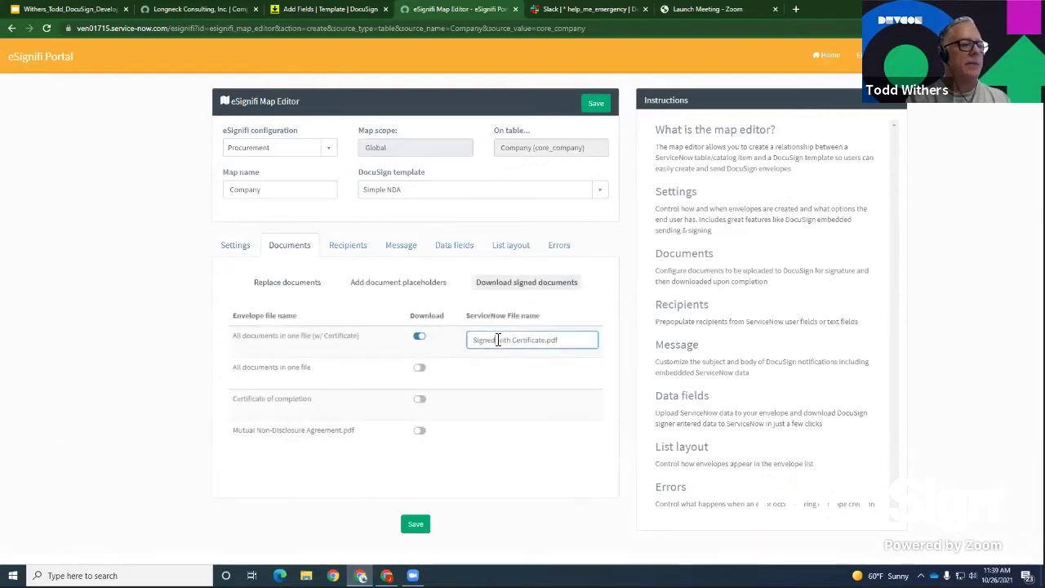
key("ctrl+shift+Right")
key("ctrl+shift+Right")
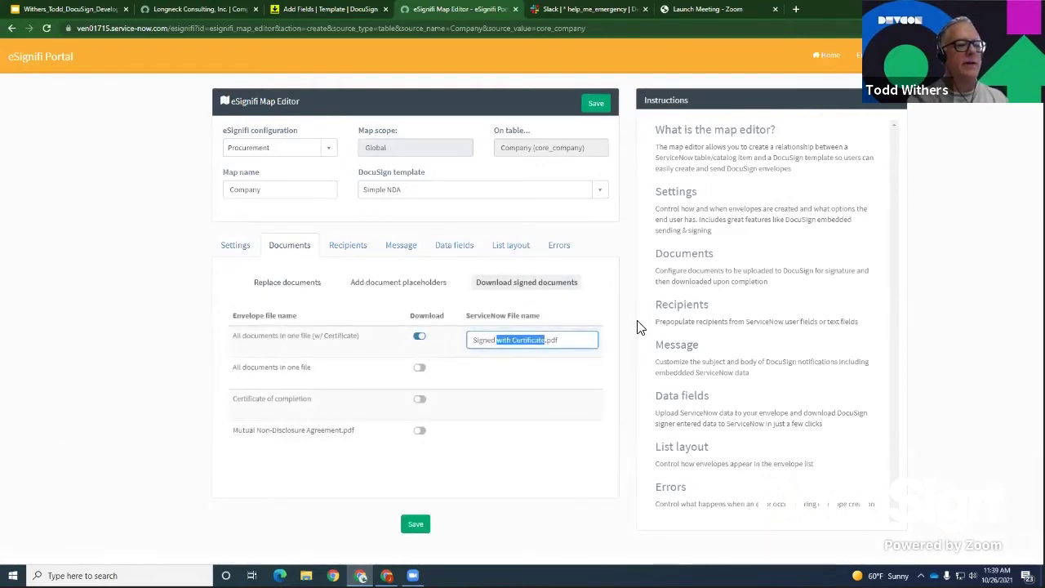
type("NDA")
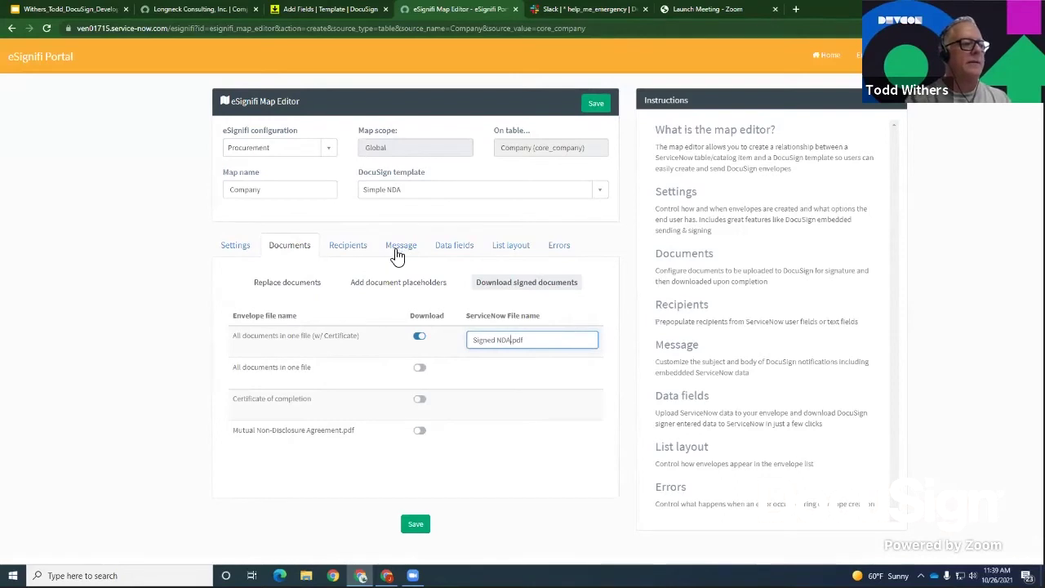
Step: Map the Department Head recipient's name and email to the Department head field of the Department reference
left_click(349, 248)
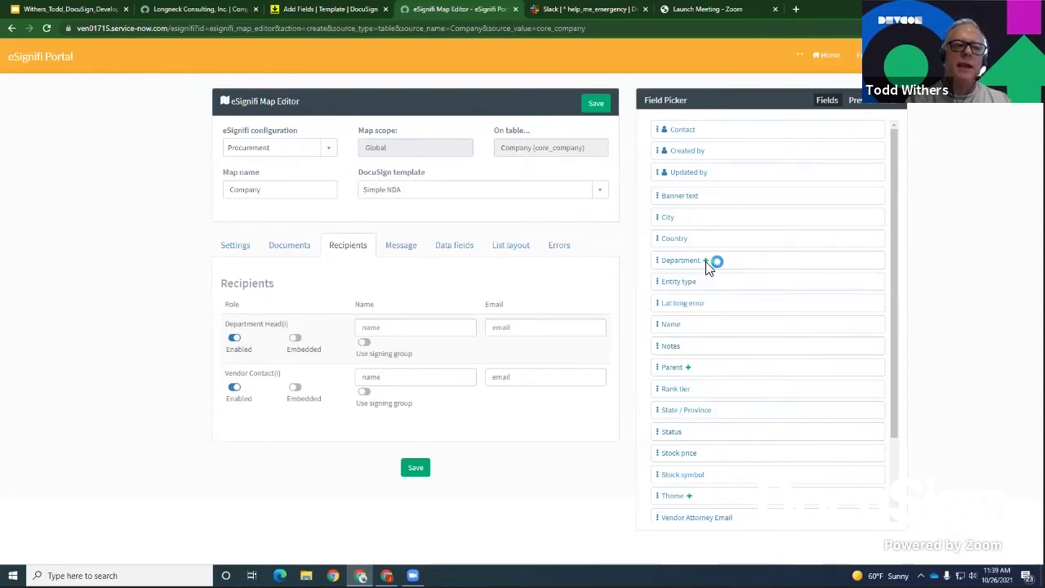
left_click(707, 263)
scroll(750, 319, "down", 1)
left_click_drag(751, 321, 460, 334)
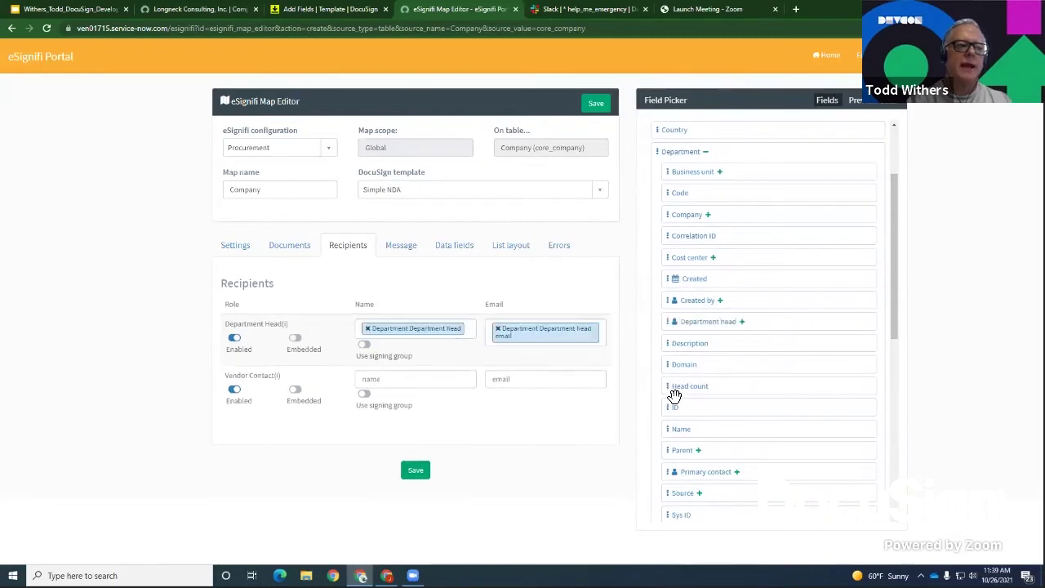
Step: Map the Vendor Contact recipient's name to the Vendor Contact field and its email to the Vendor contact email field
scroll(753, 392, "down", 1)
scroll(753, 392, "down", 4)
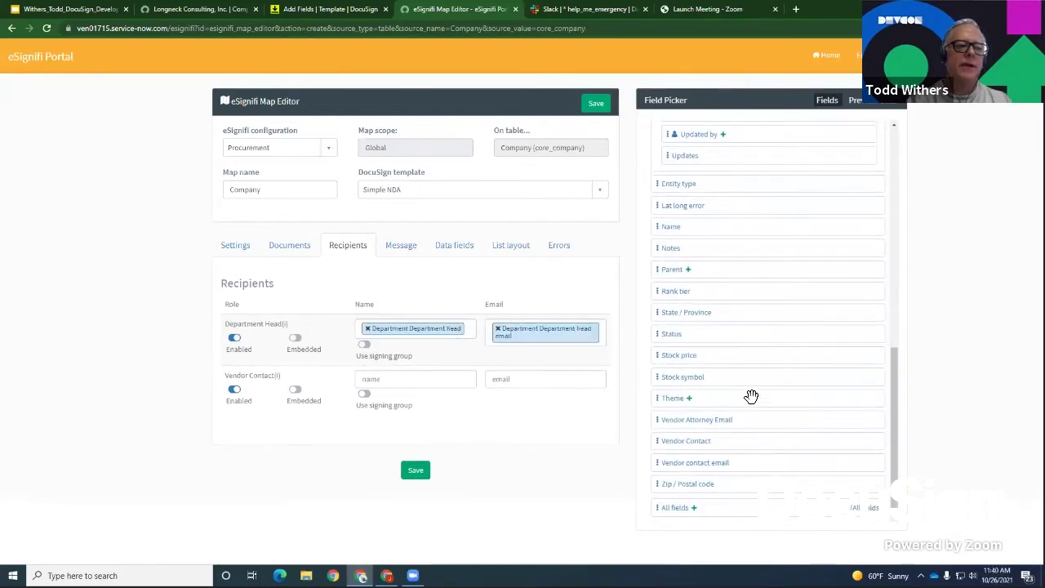
left_click_drag(704, 441, 445, 385)
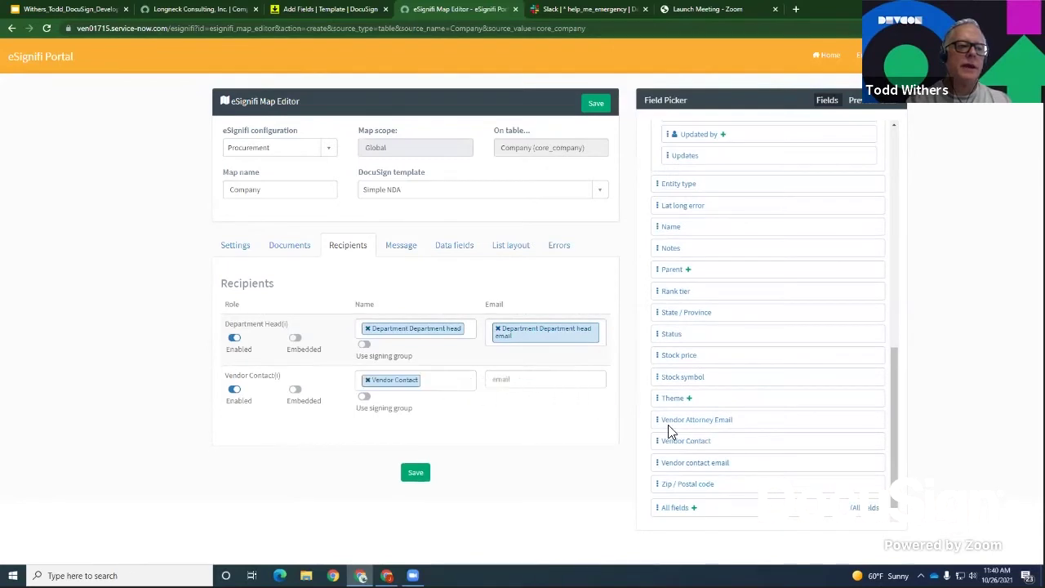
left_click_drag(721, 466, 542, 386)
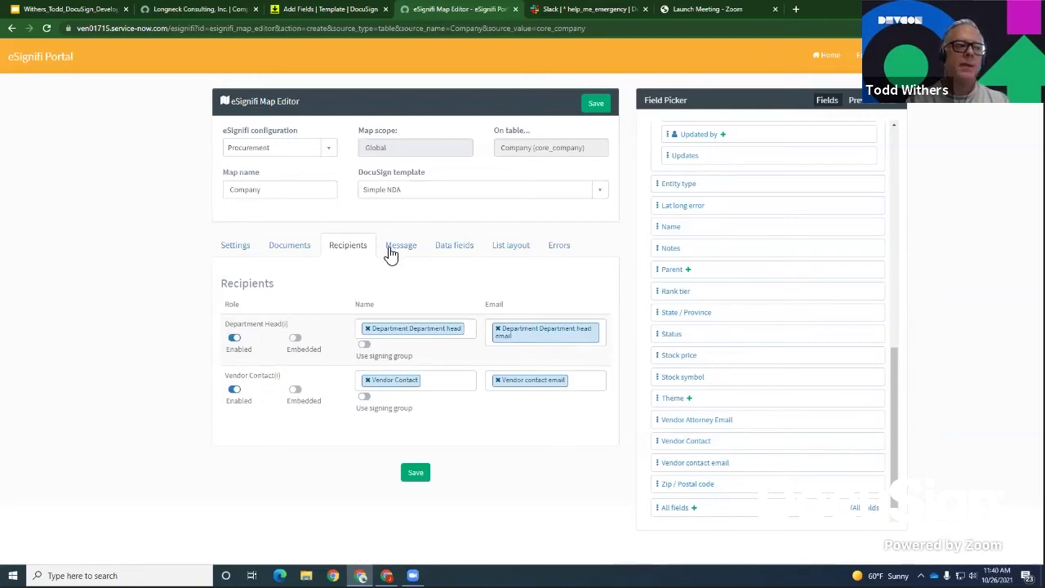
Step: Review how the ServiceNow data fields map to the DocuSign template's text fields, and save the map
left_click(453, 247)
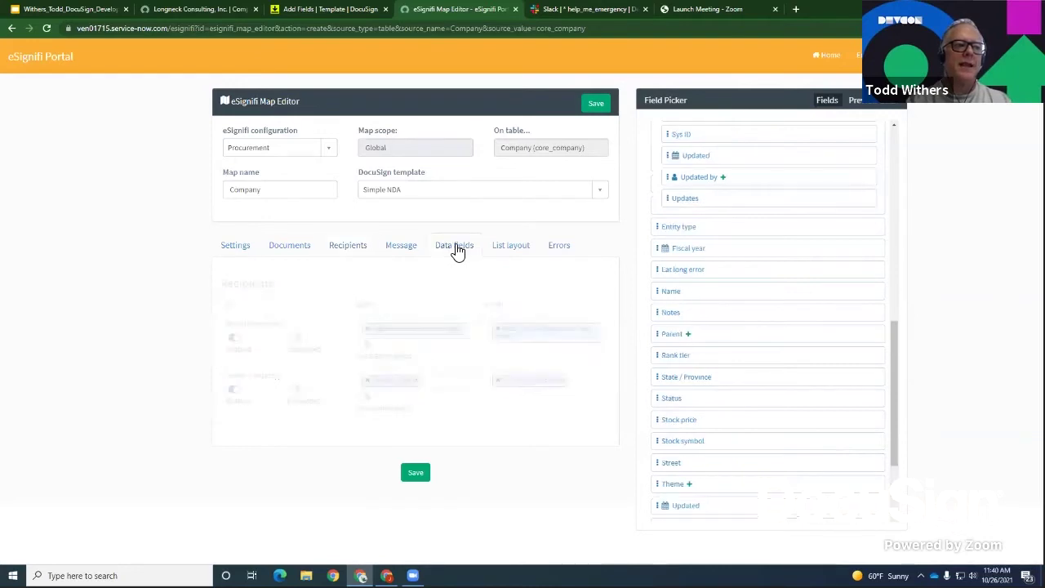
scroll(463, 356, "down", 1)
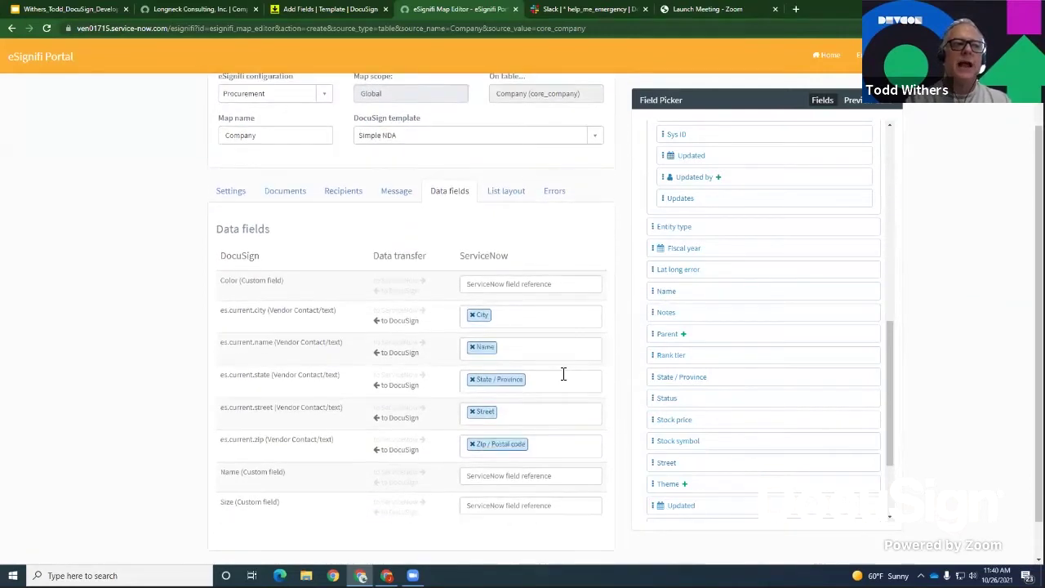
scroll(550, 343, "up", 1)
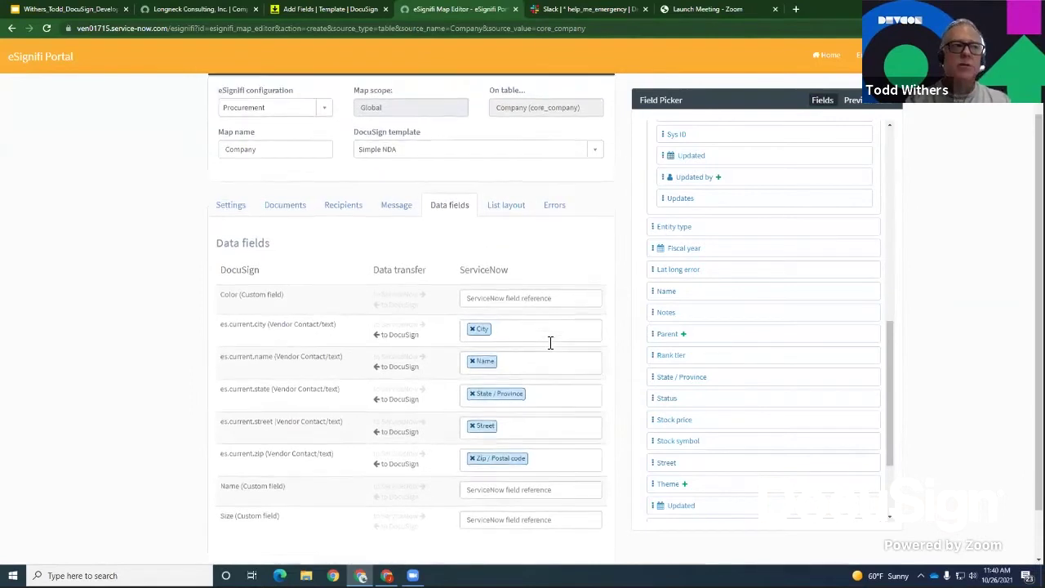
left_click(592, 104)
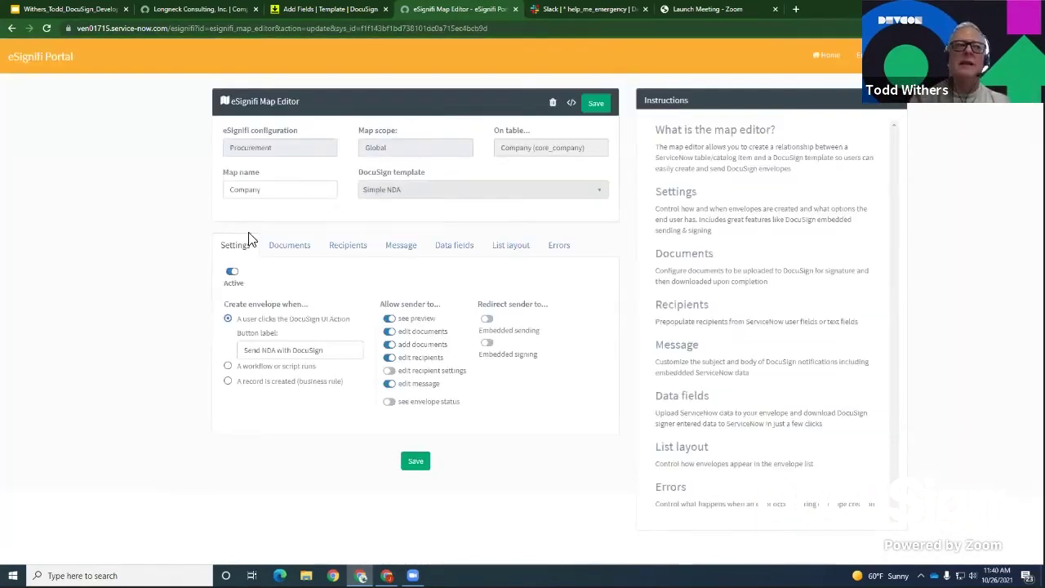
Step: Reload the Longneck Consulting vendor record and send its NDA with DocuSign, keeping the prefilled document and recipients
left_click(196, 10)
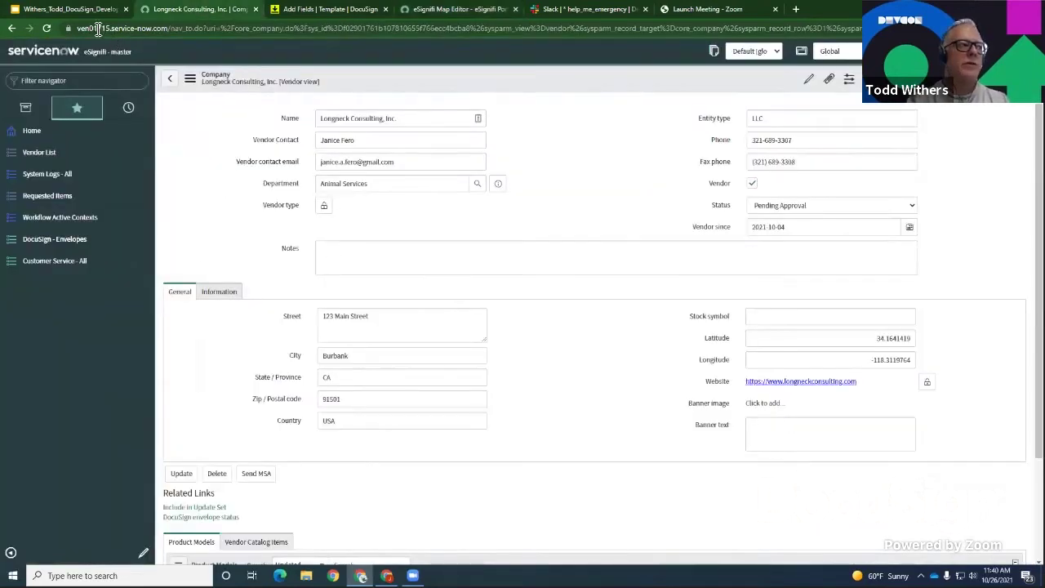
left_click(47, 27)
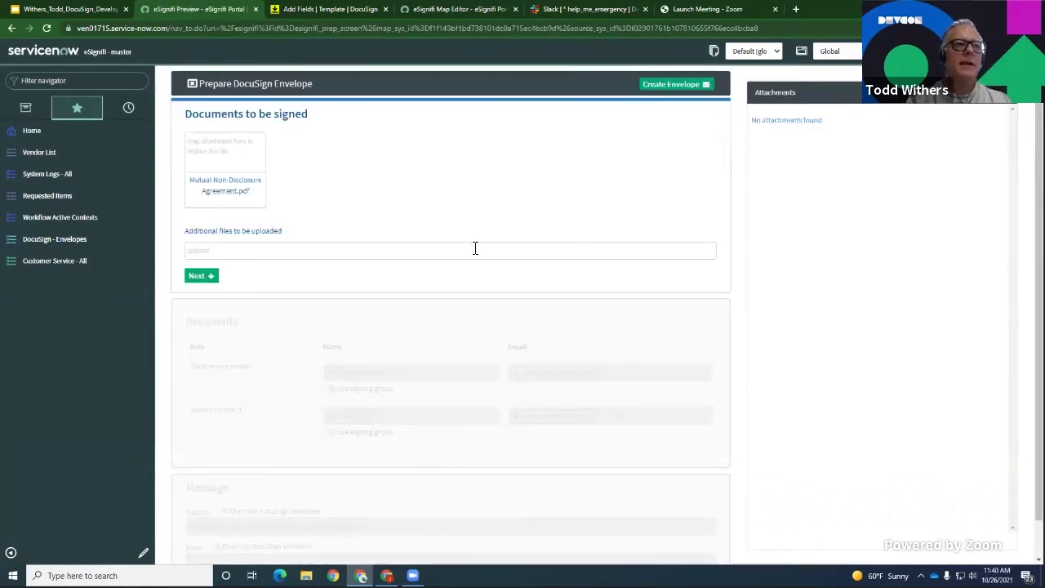
left_click(201, 276)
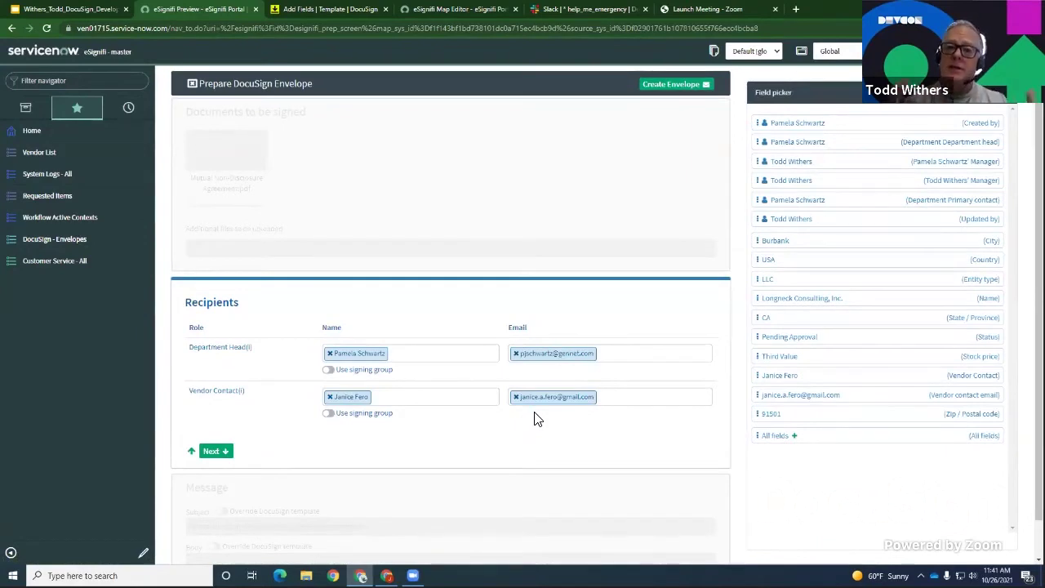
left_click(674, 87)
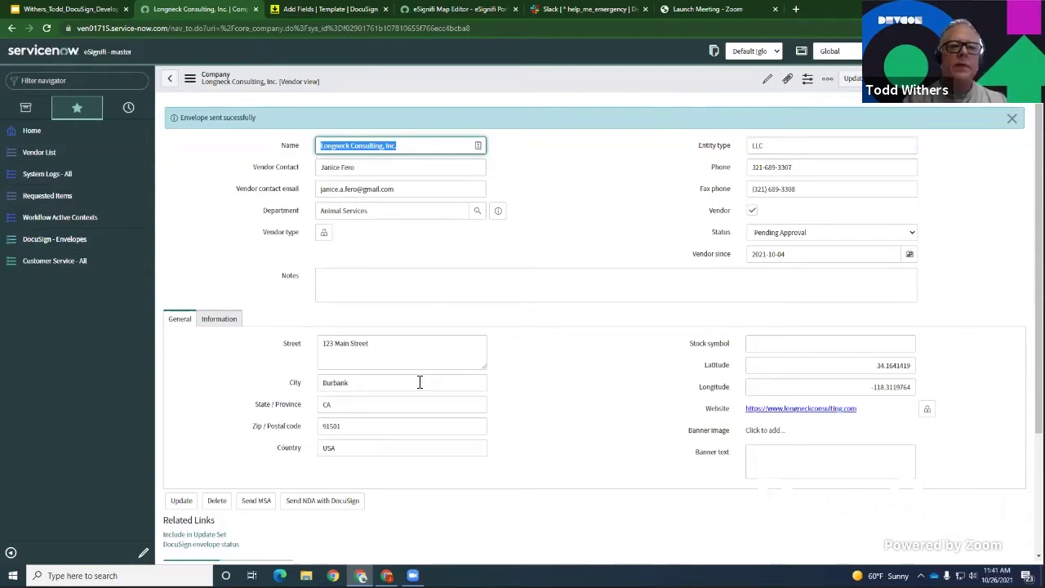
left_click(1013, 118)
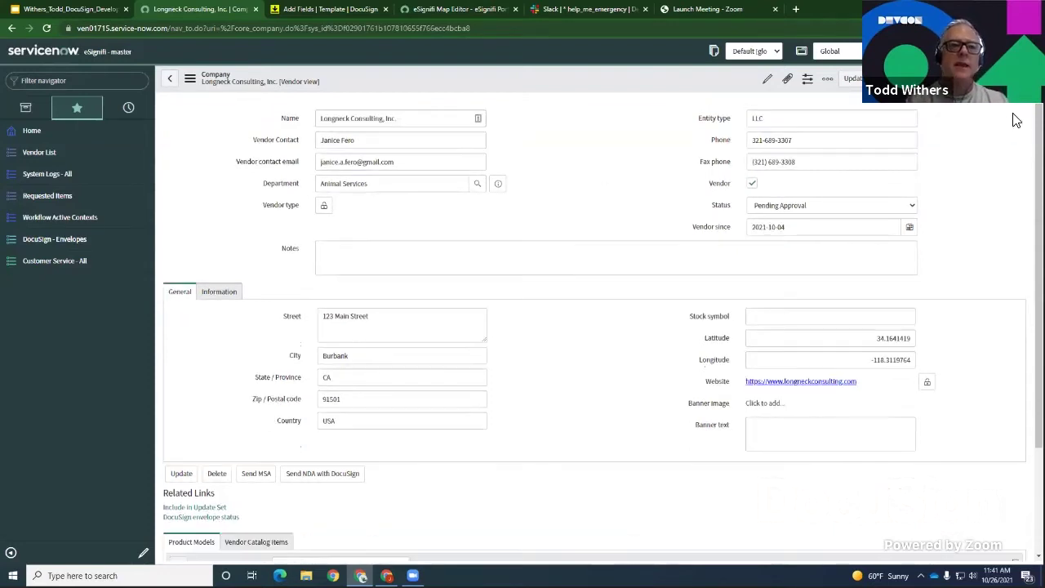
Step: Check the signing status of the vendor record's pending DocuSign envelope, and close the status window
left_click(234, 518)
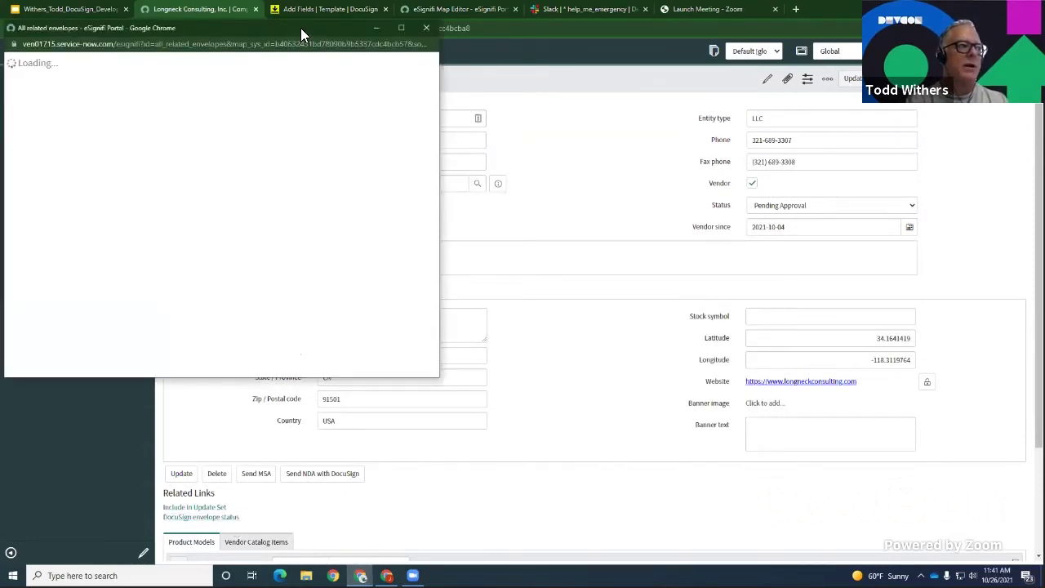
left_click_drag(300, 28, 390, 49)
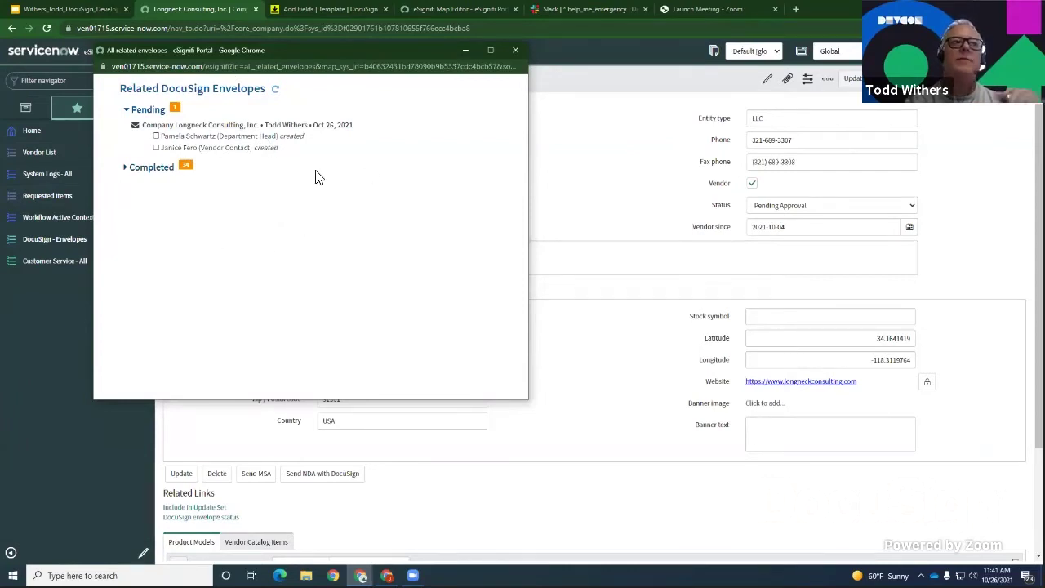
left_click(514, 54)
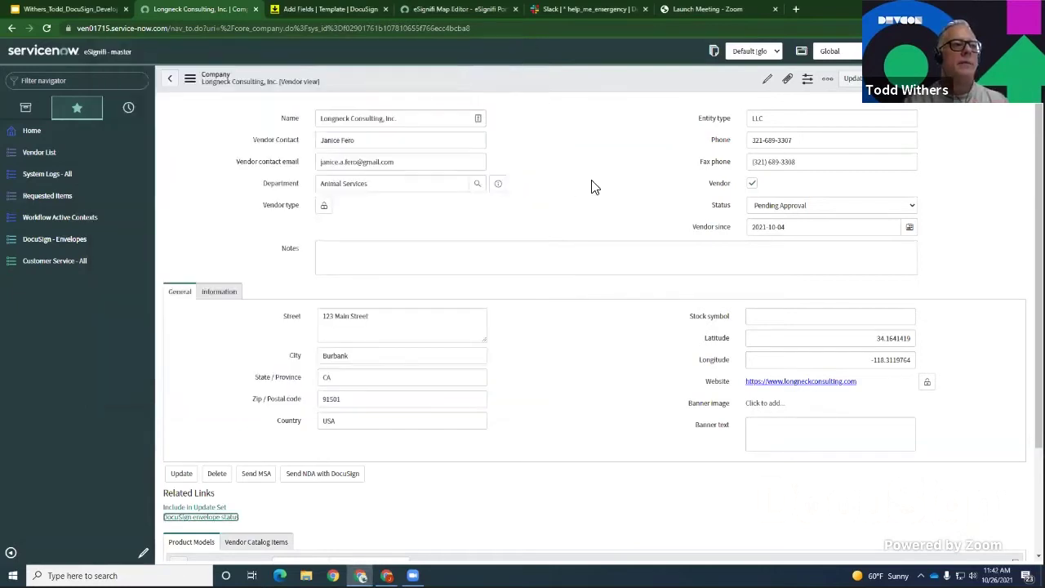
Step: Switch to the vendor contact's Gmail inbox and open the Mutual Non-Disclosure Agreement for review from the DocuSign email
key("alt+Tab")
key("alt+Tab")
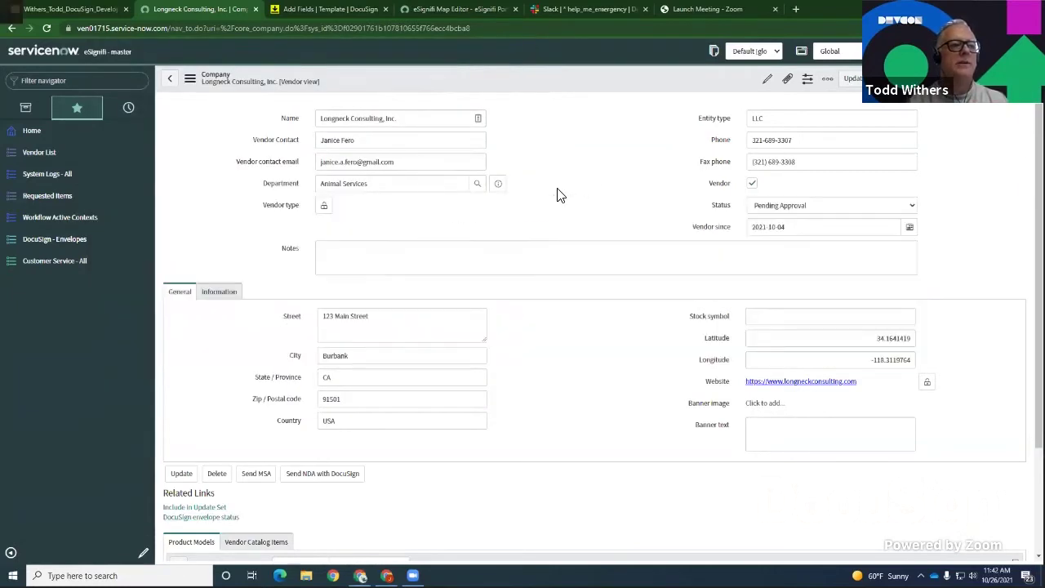
left_click(45, 127)
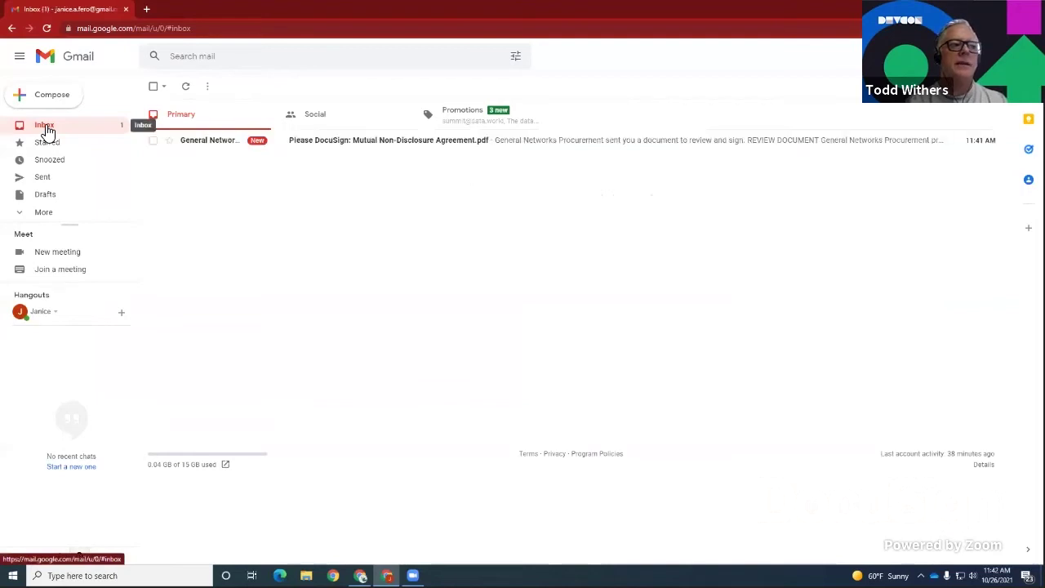
left_click(398, 145)
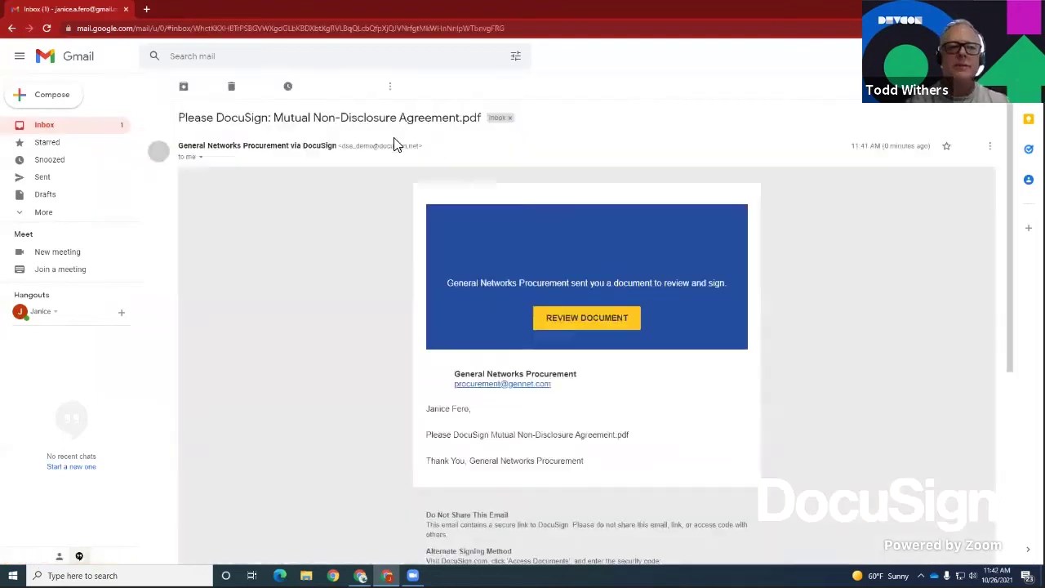
left_click(585, 332)
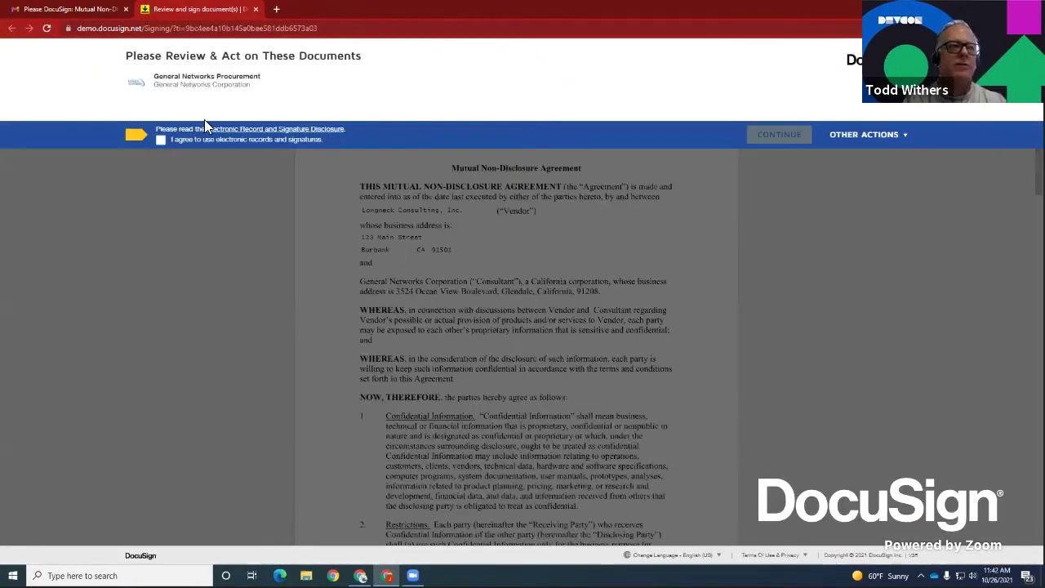
Step: Agree to use electronic records, sign the NDA as the vendor contact, and finish and close the signing session
left_click(159, 141)
left_click(780, 136)
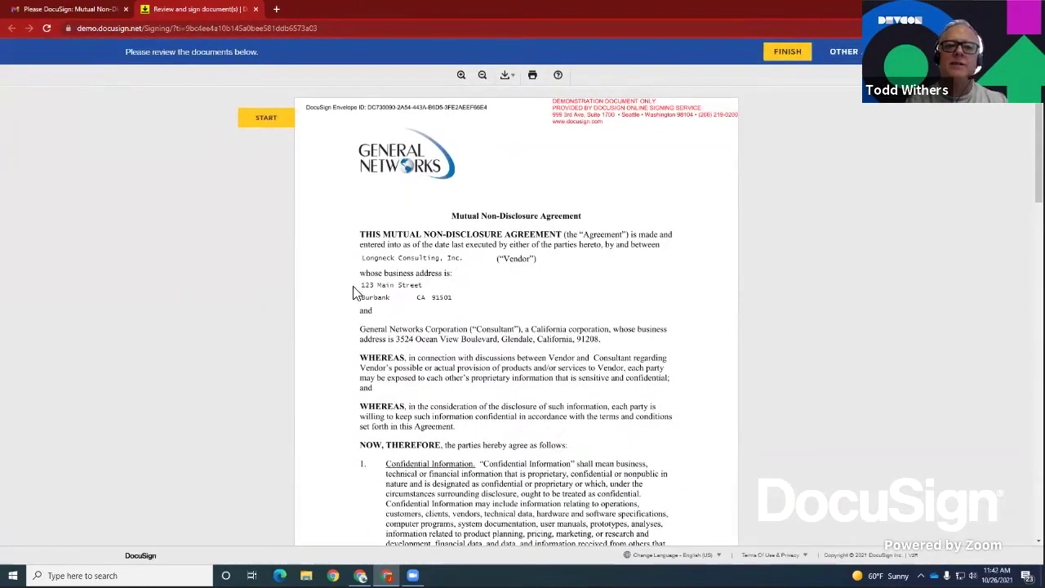
scroll(476, 302, "down", 3)
scroll(474, 299, "down", 15)
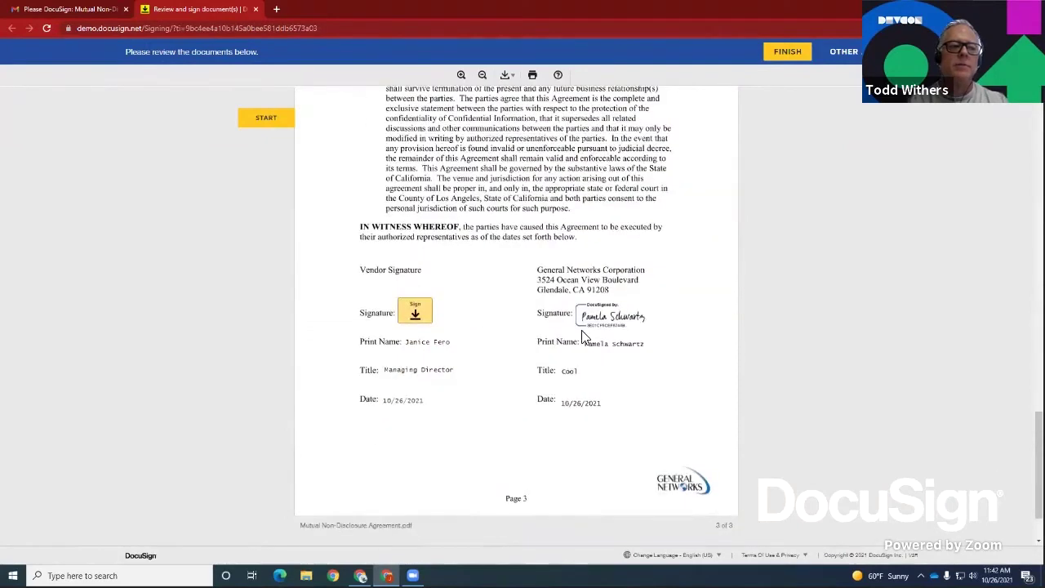
left_click(416, 315)
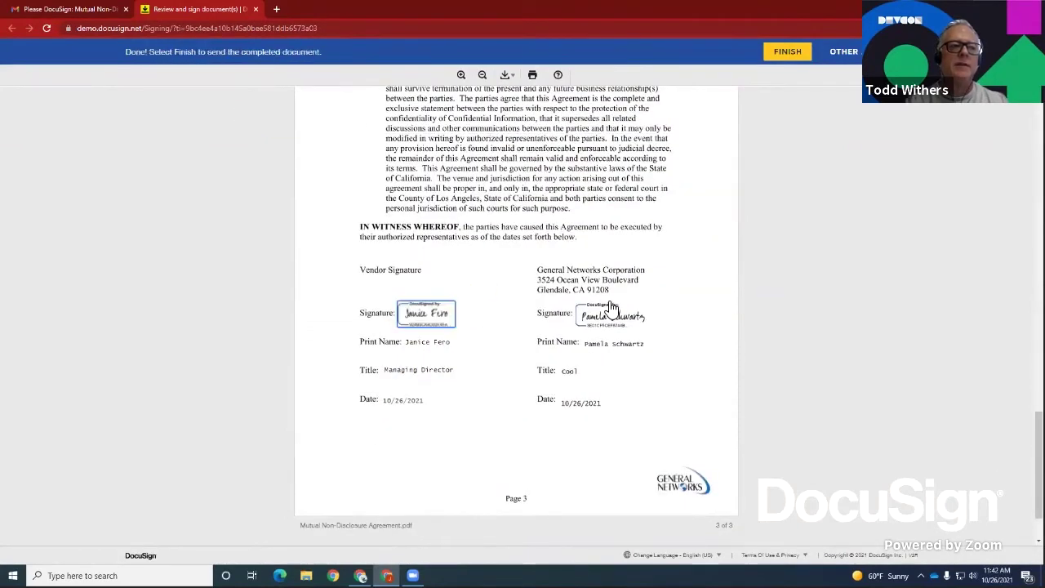
left_click(788, 52)
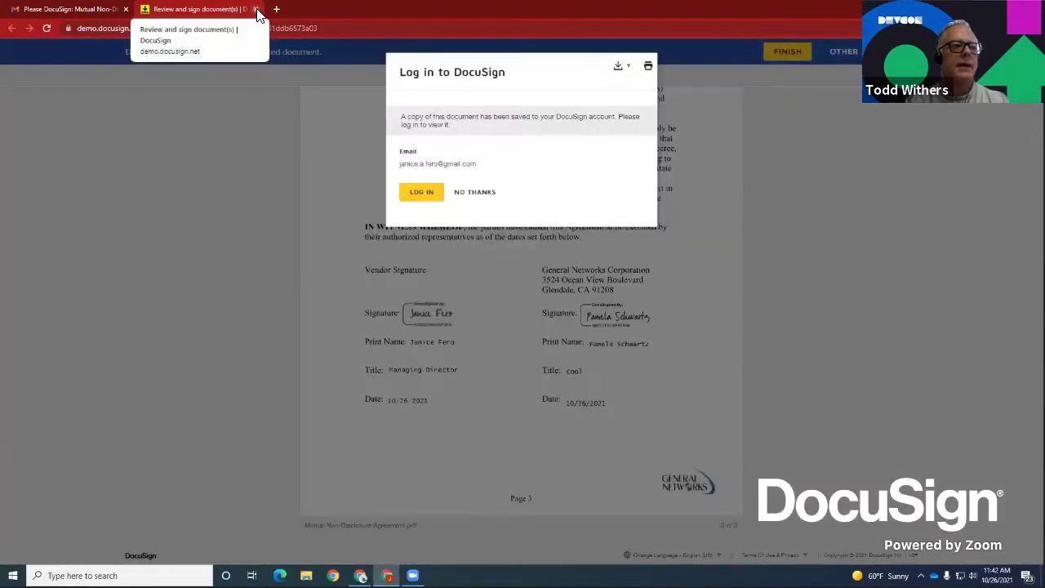
left_click(256, 10)
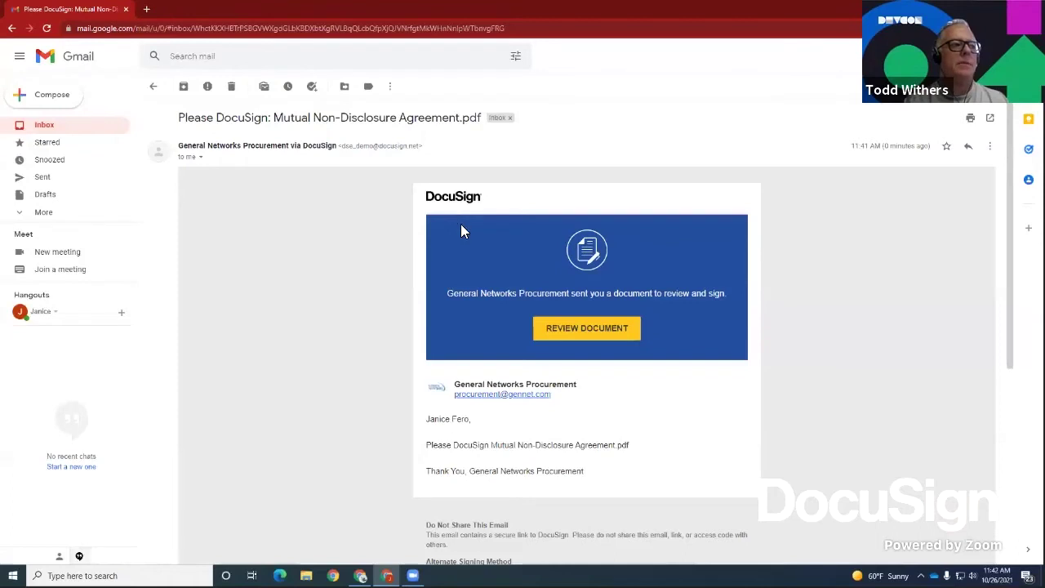
Step: Return to the ServiceNow vendor record, check its DocuSign envelope status again, and reload the record
key("alt+Tab")
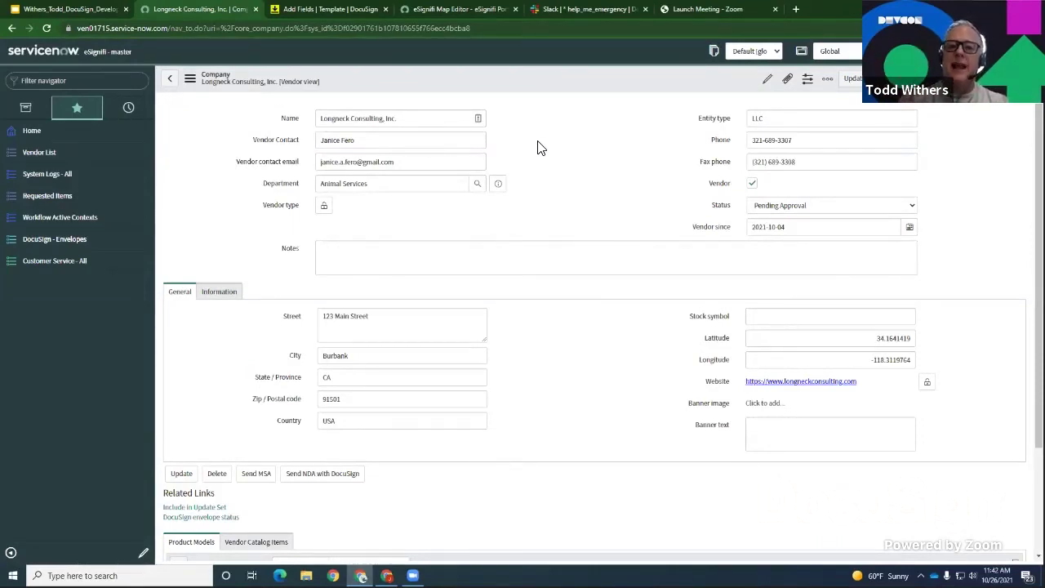
left_click(225, 519)
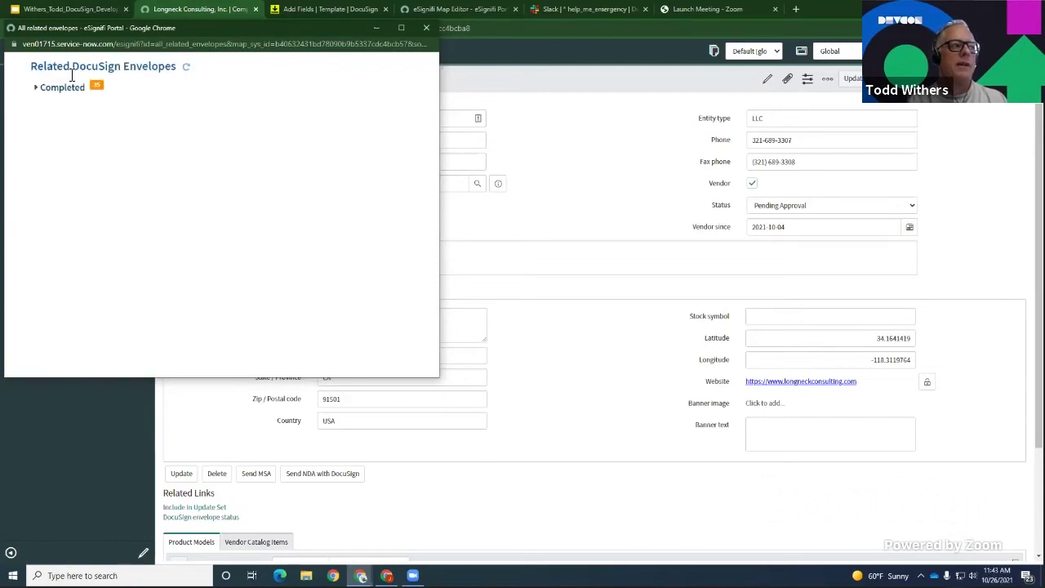
left_click(427, 31)
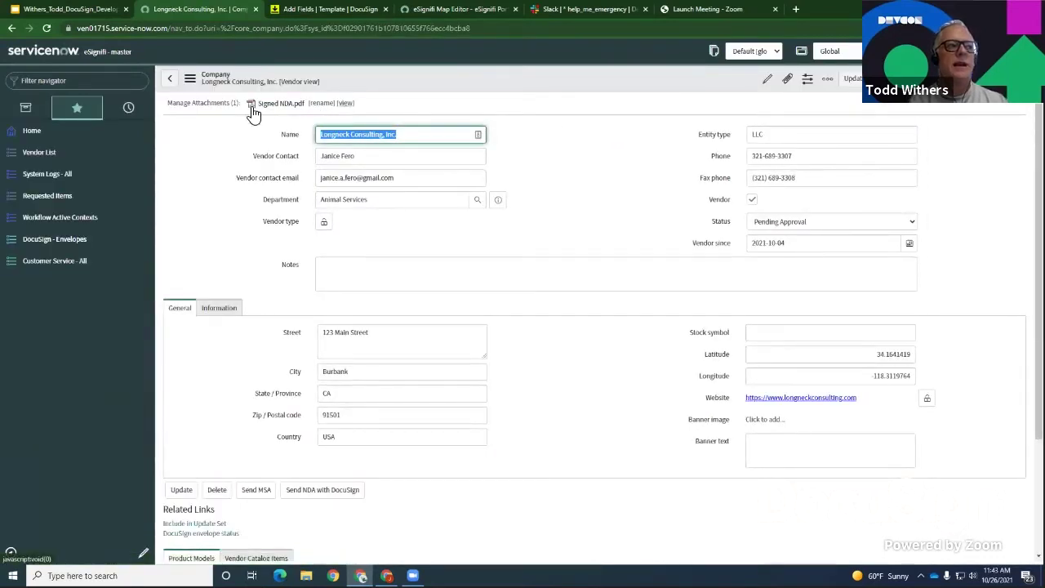
Step: View the Signed NDA.pdf attachment and examine its signatures, certificate of completion and signature disclosure
left_click(347, 103)
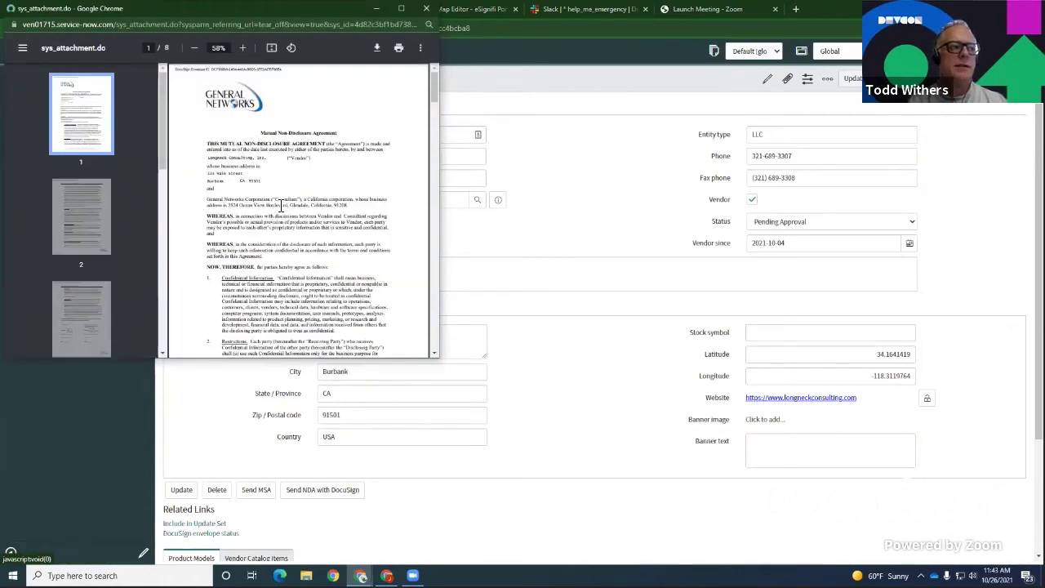
scroll(281, 207, "down", 10)
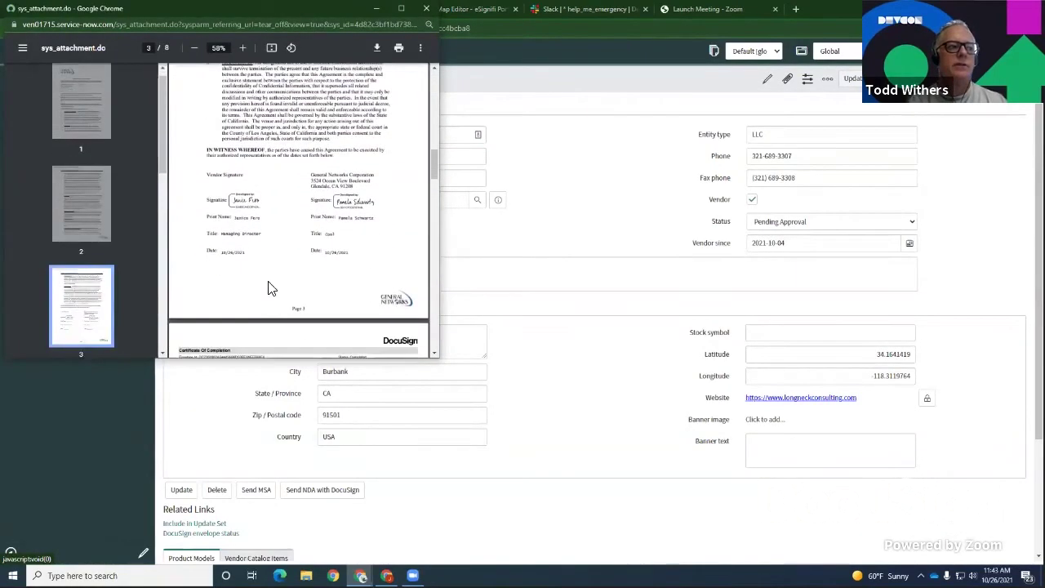
scroll(305, 234, "down", 5)
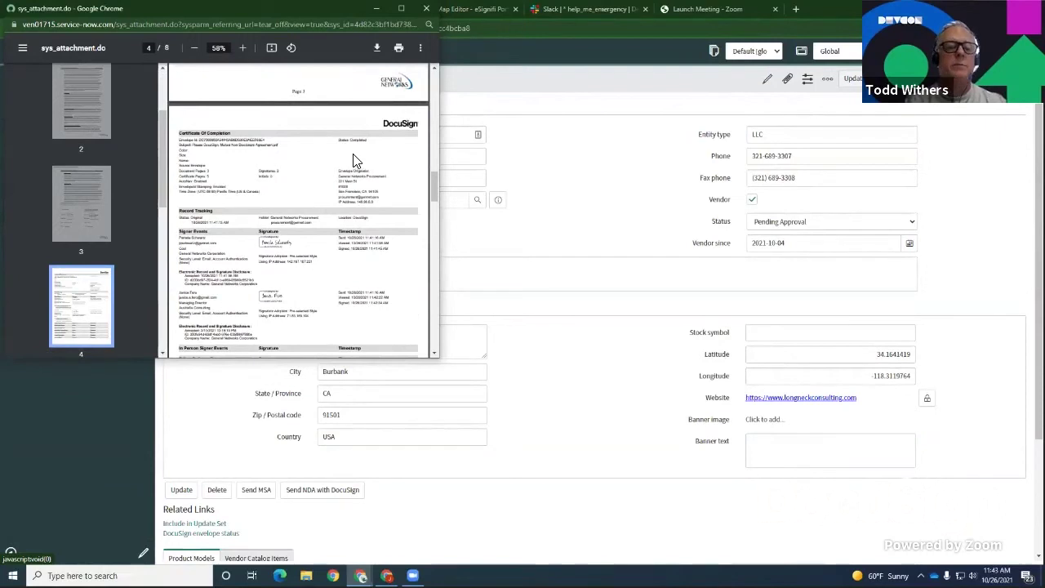
scroll(353, 159, "down", 5)
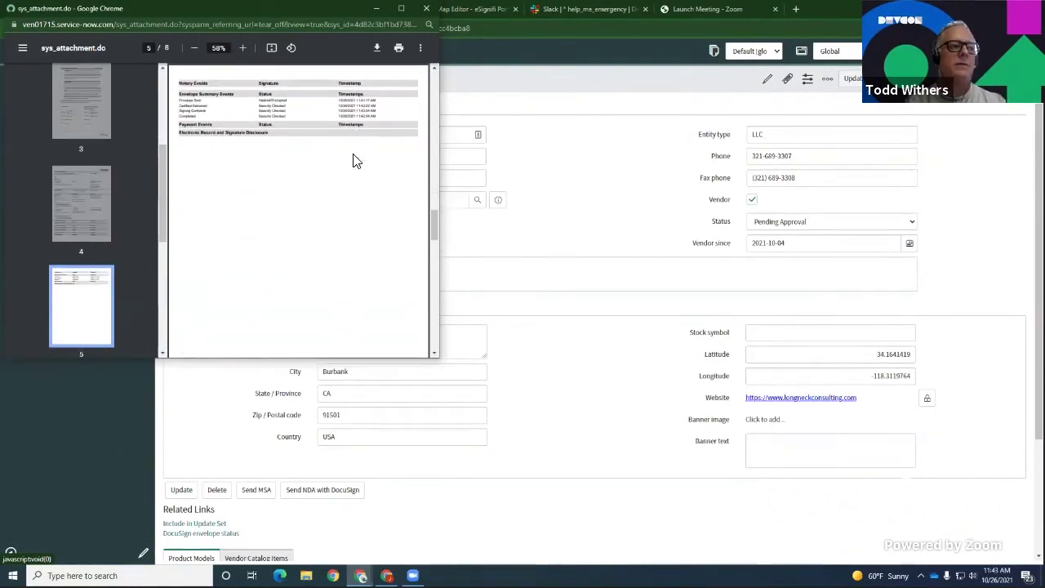
scroll(353, 160, "down", 3)
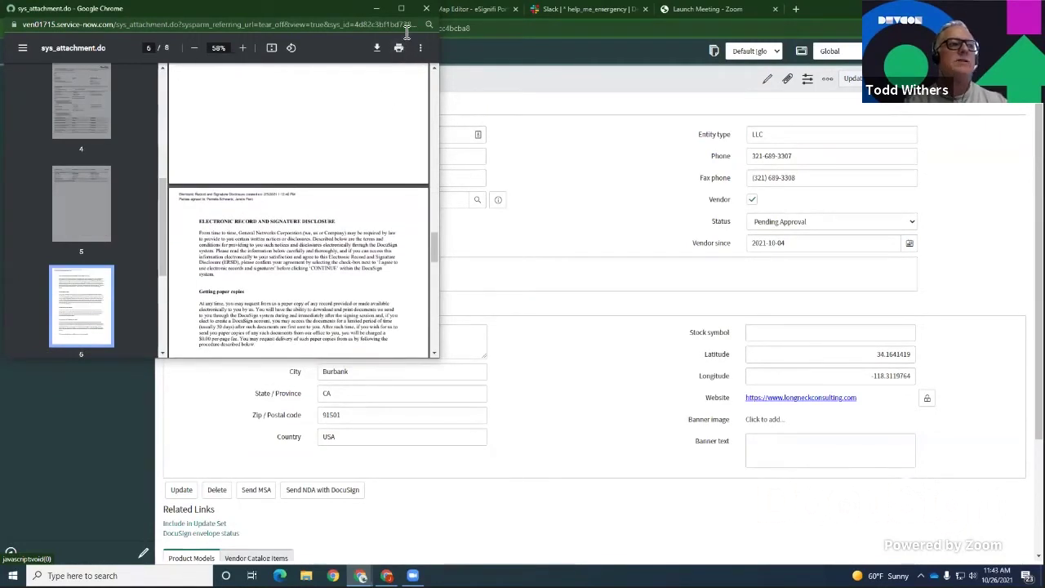
left_click(426, 10)
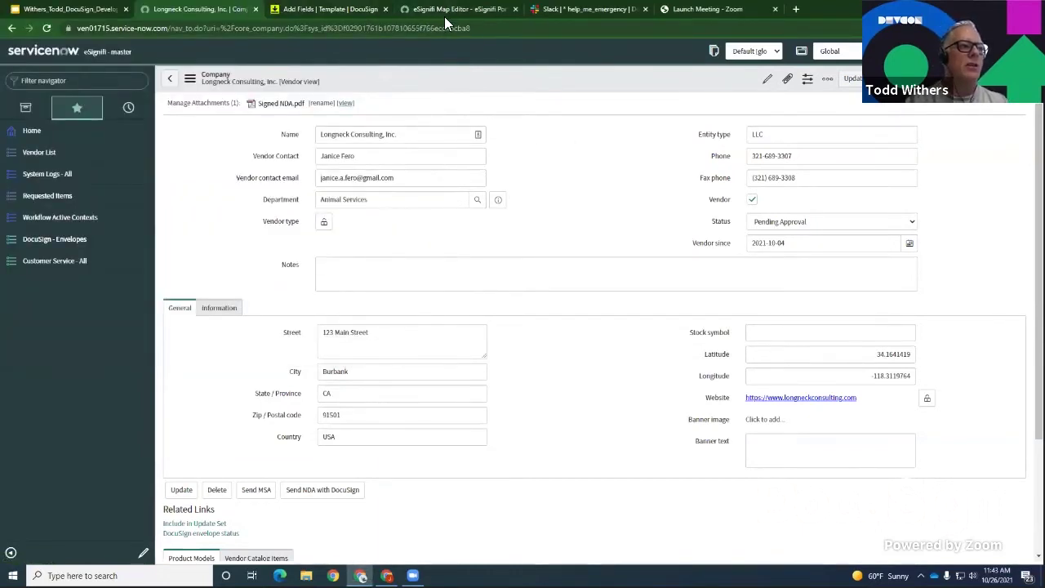
Step: Switch to the Google Slides presentation, start the slideshow from the Demo slide, and advance to "How we built it"
left_click(97, 9)
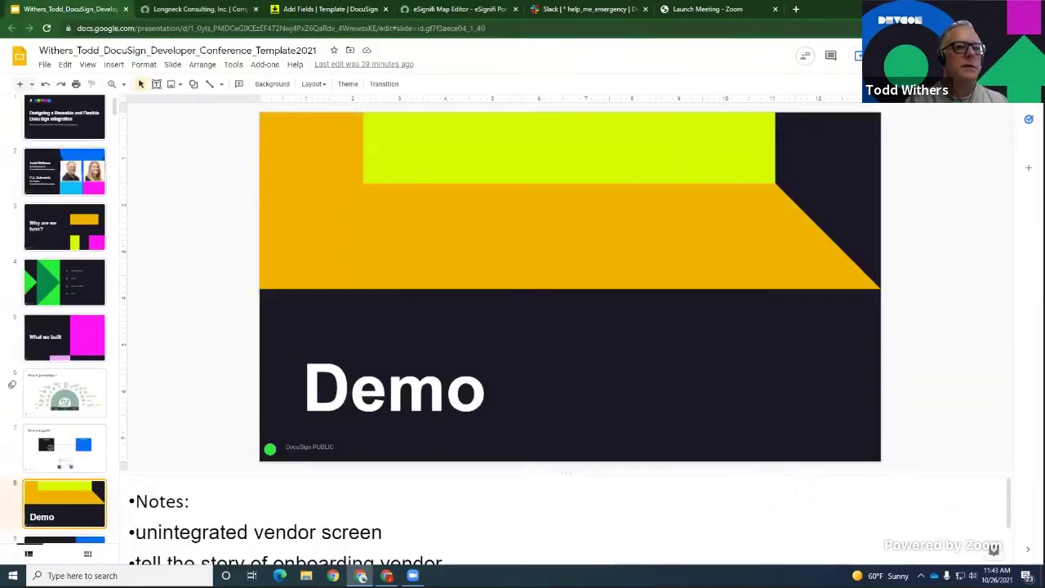
left_click(886, 55)
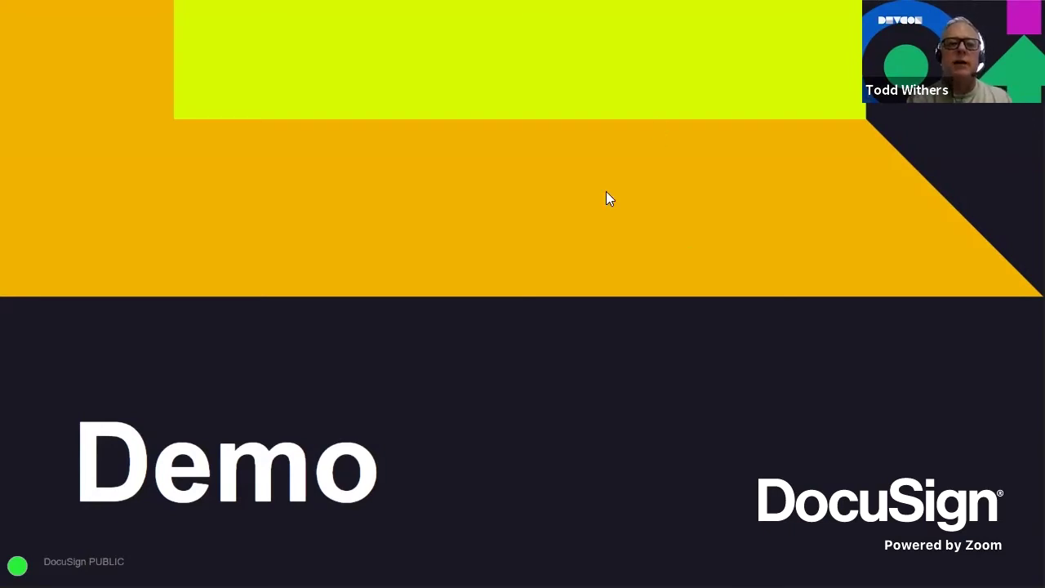
key("Right")
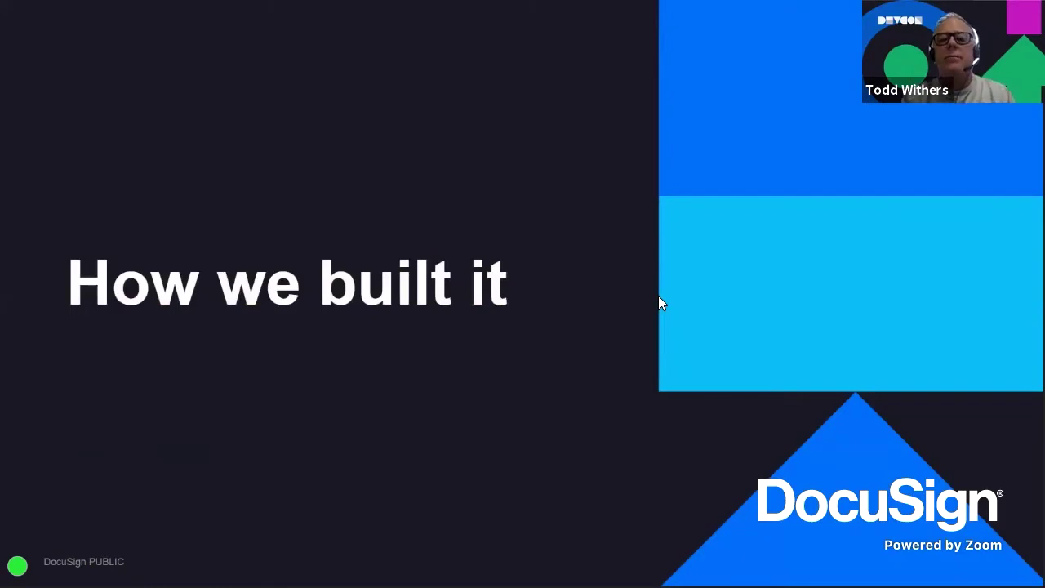